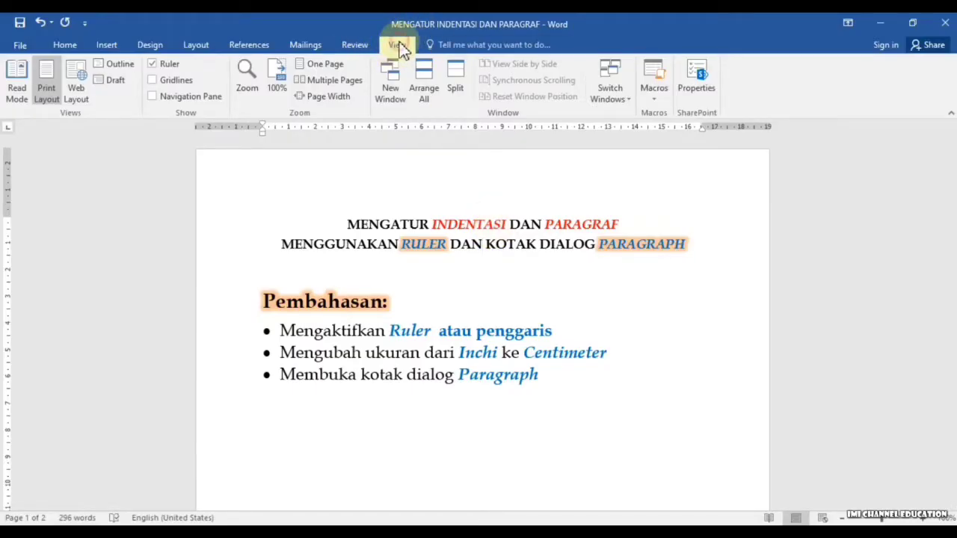
Step: Hide the rulers in the document window and show them again
{"action": "left_click", "coordinate": [64, 49]}
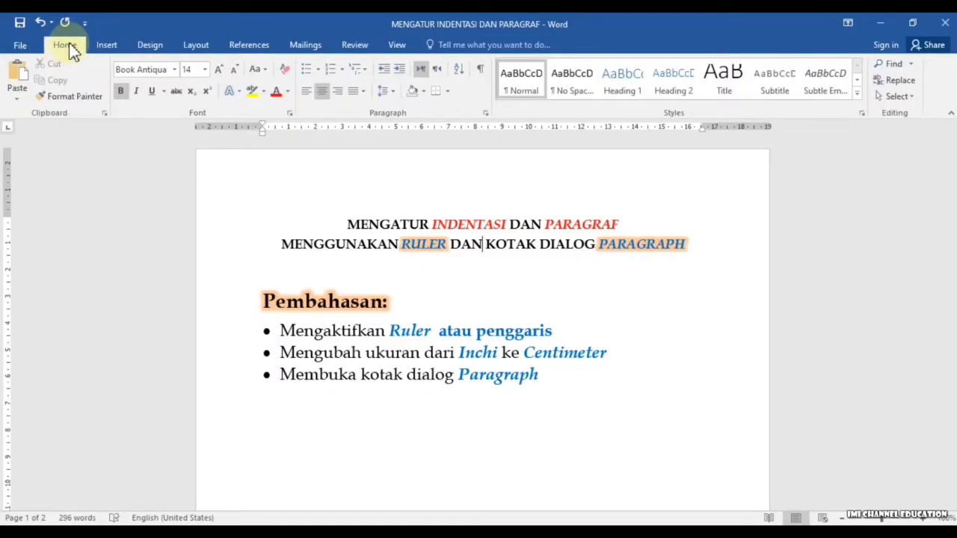
{"action": "left_click", "coordinate": [397, 45]}
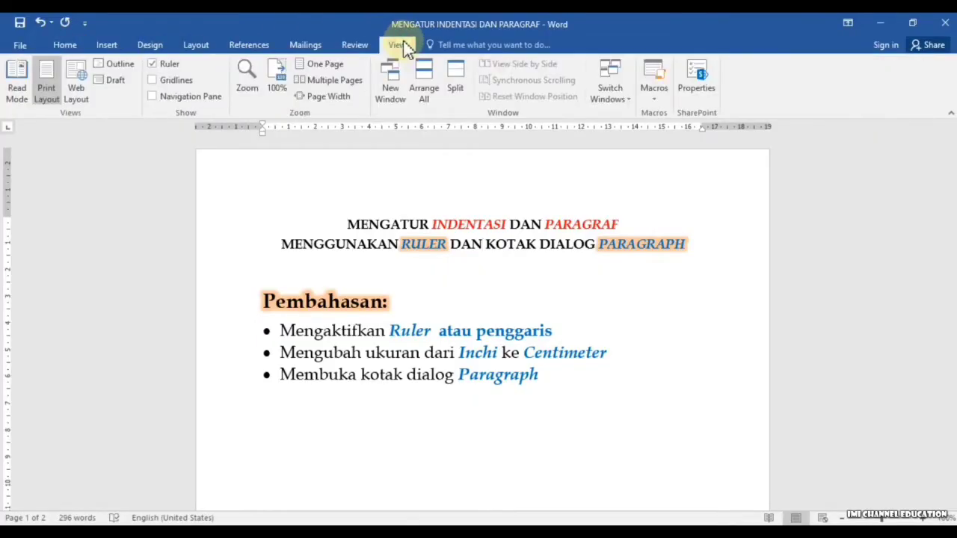
{"action": "left_click", "coordinate": [172, 67]}
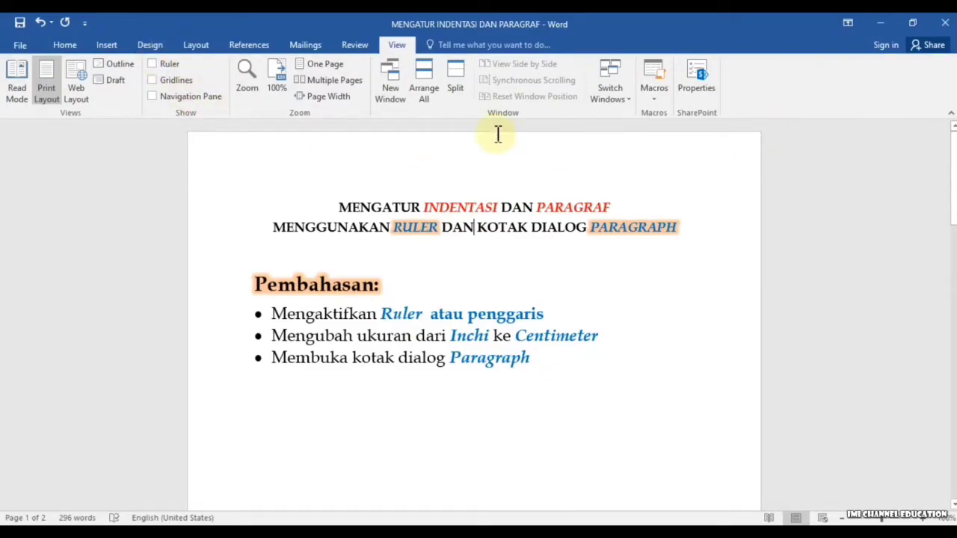
{"action": "left_click", "coordinate": [167, 63]}
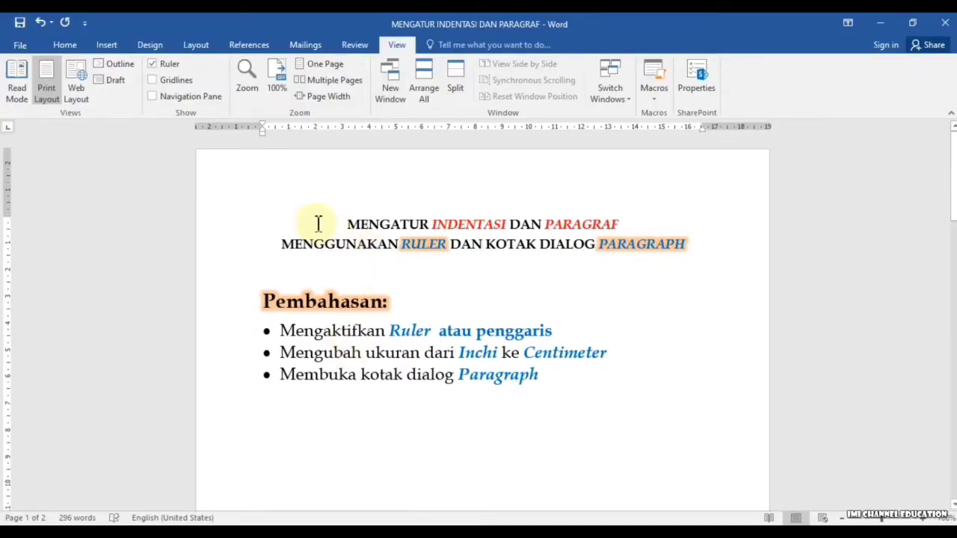
Step: Set the measurement units to Inches in the advanced display options
{"action": "left_click", "coordinate": [21, 46]}
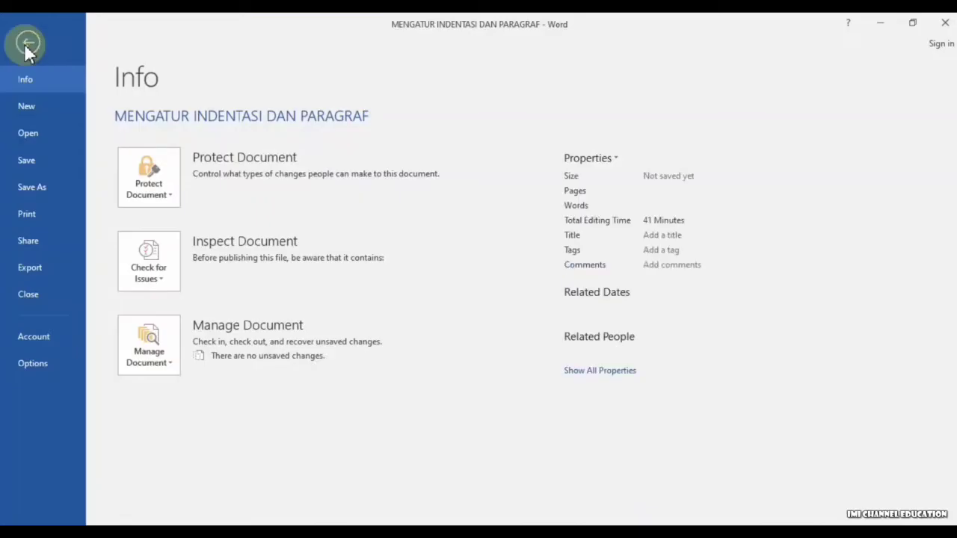
{"action": "left_click", "coordinate": [33, 364]}
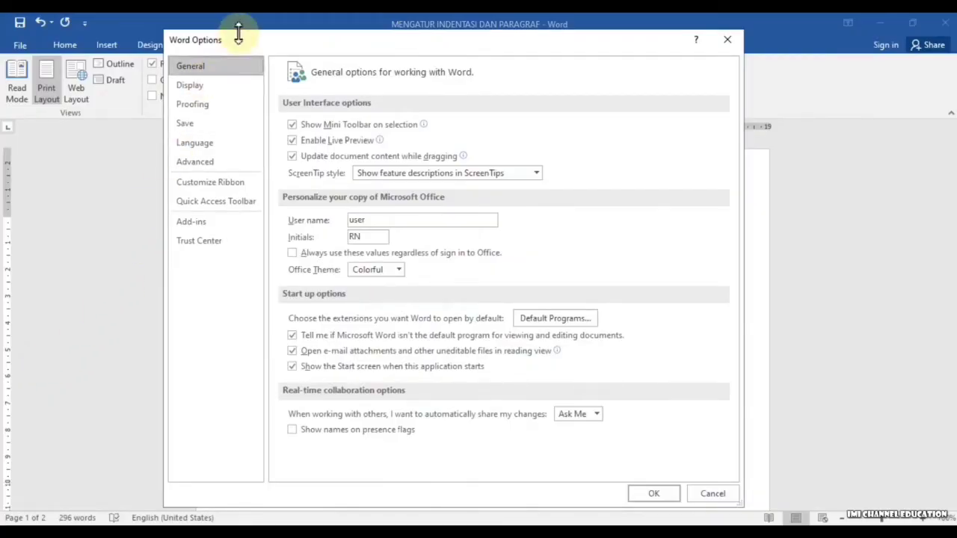
{"action": "left_click_drag", "start_coordinate": [254, 40], "coordinate": [312, 26]}
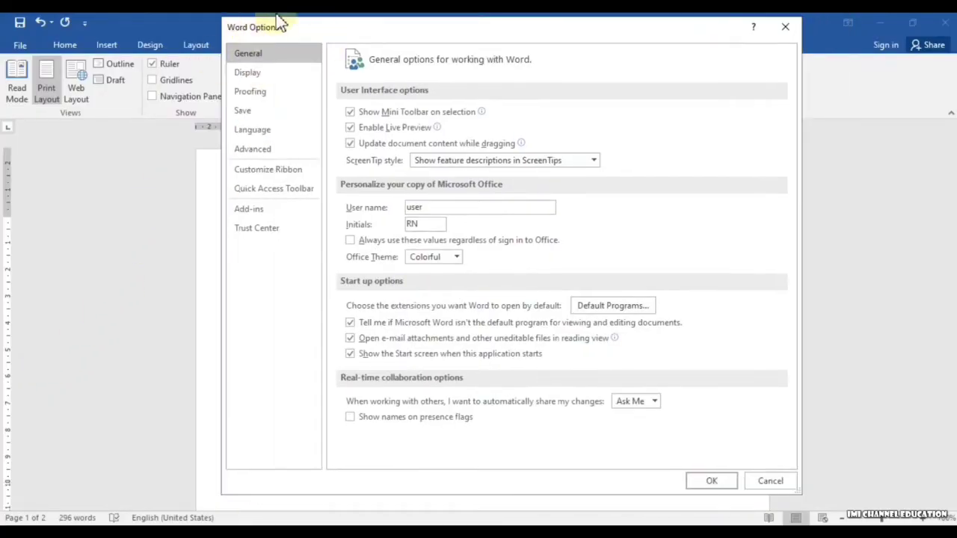
{"action": "left_click", "coordinate": [261, 152]}
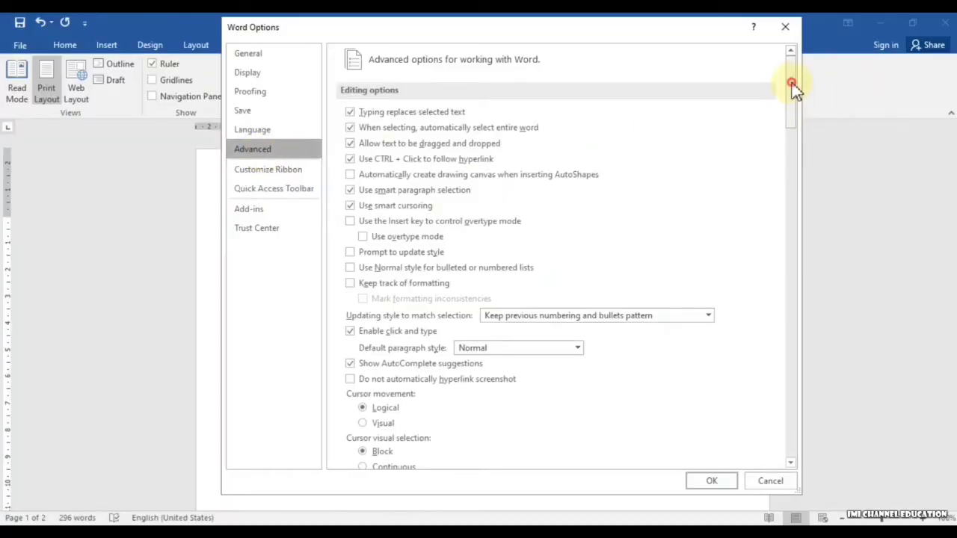
{"action": "left_click_drag", "start_coordinate": [790, 85], "coordinate": [796, 283]}
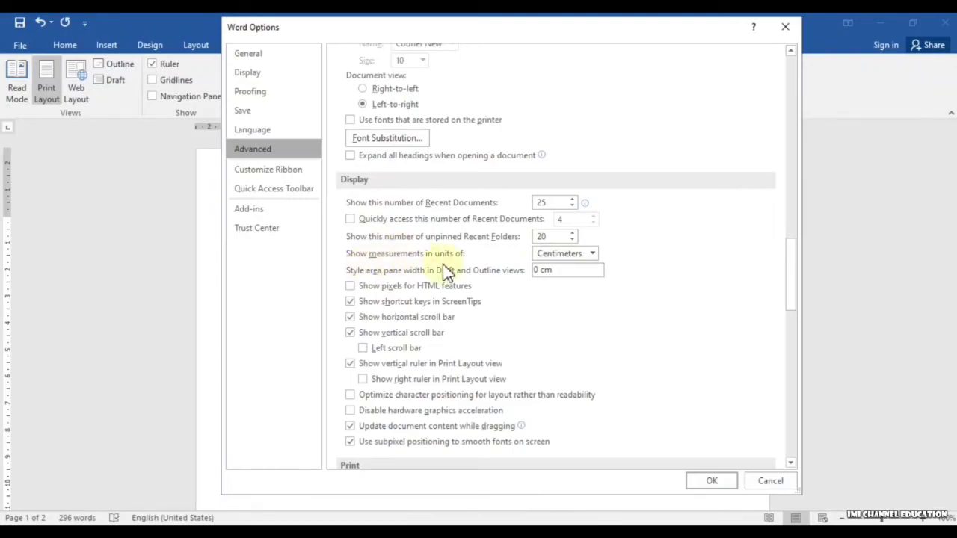
{"action": "left_click", "coordinate": [591, 253]}
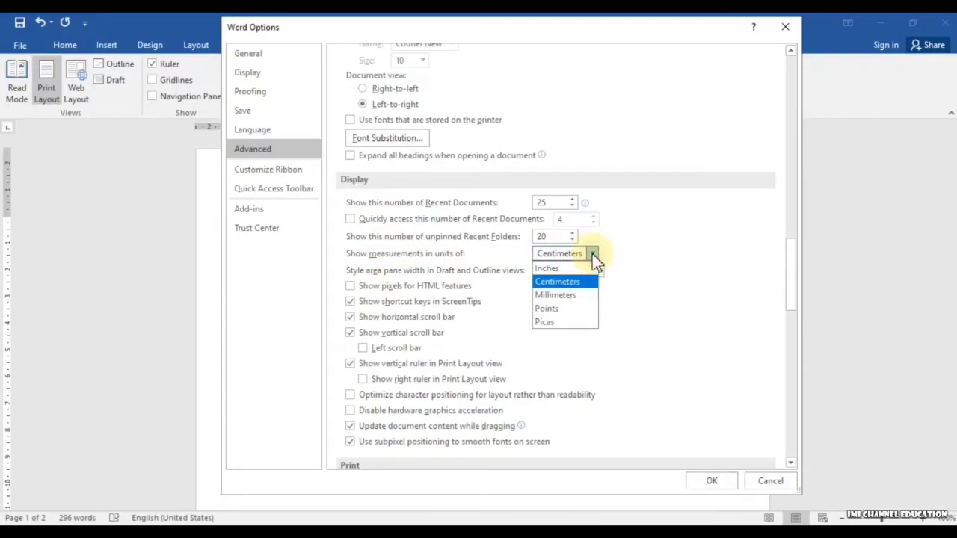
{"action": "left_click", "coordinate": [583, 269]}
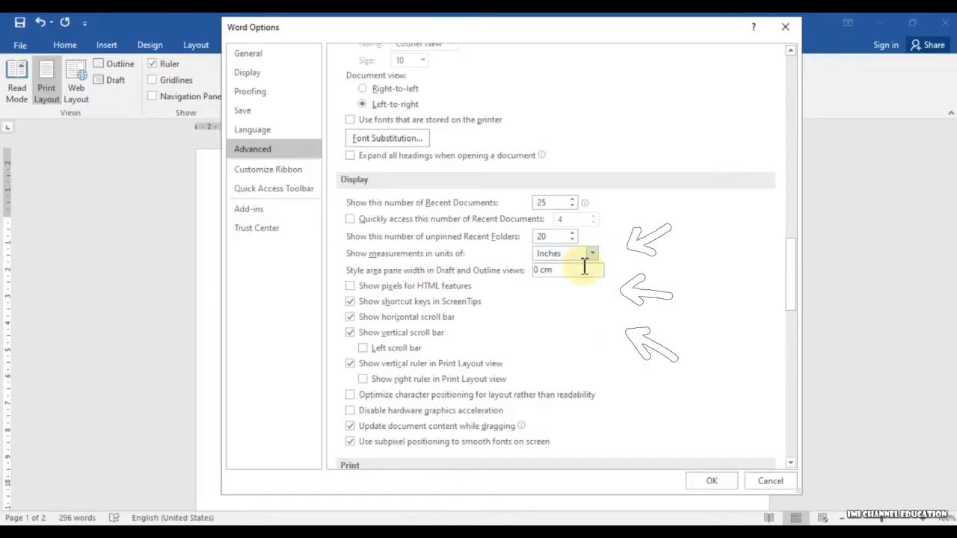
{"action": "left_click", "coordinate": [713, 482]}
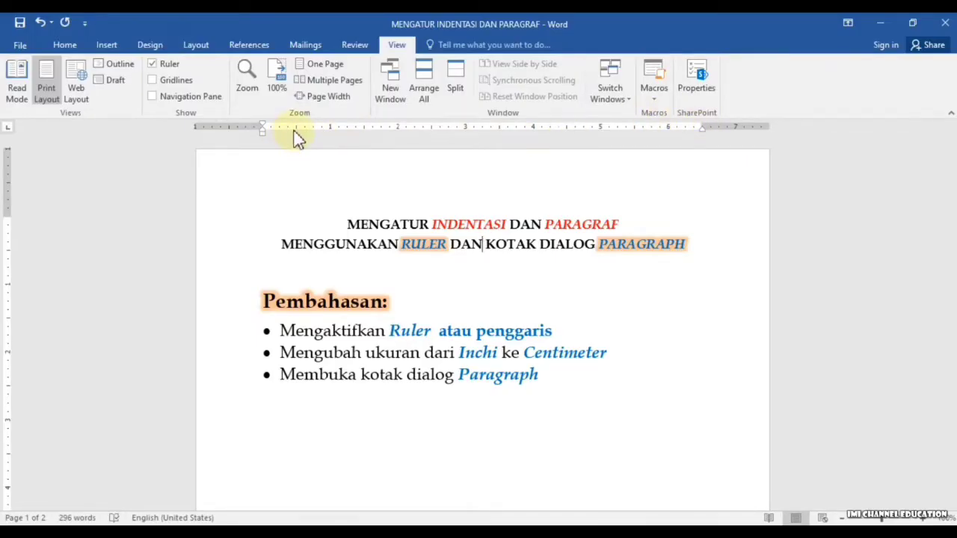
Step: Set the measurement units to Centimeters in the advanced display options
{"action": "left_click", "coordinate": [23, 45]}
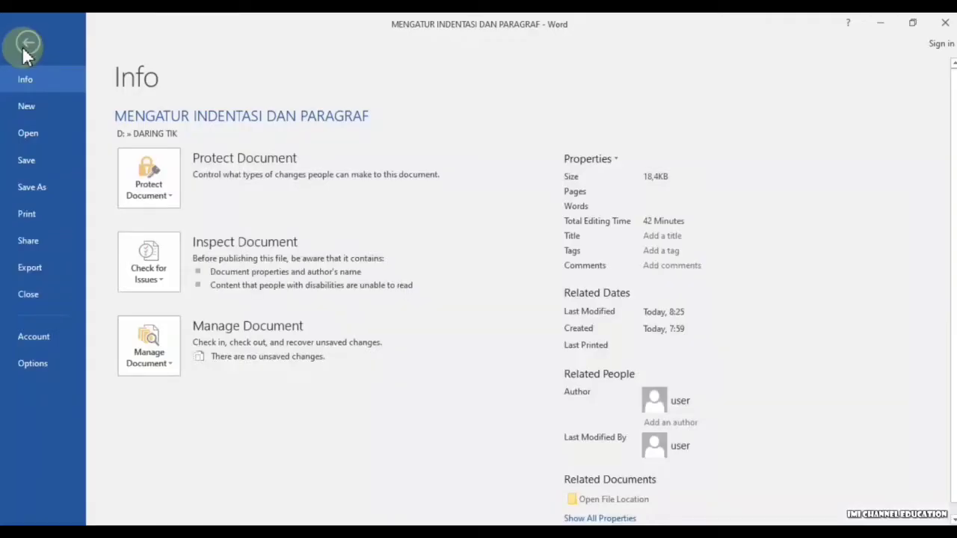
{"action": "left_click", "coordinate": [34, 365]}
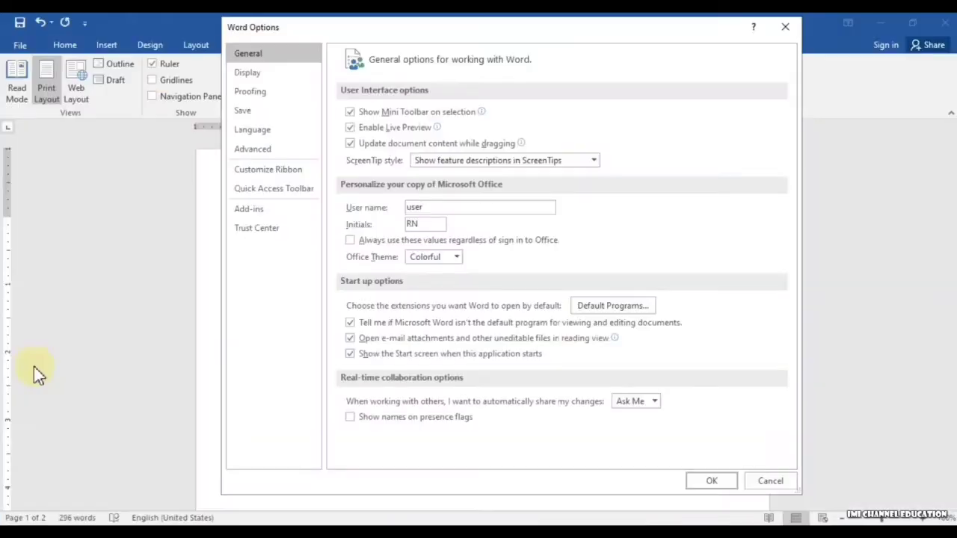
{"action": "left_click", "coordinate": [271, 151]}
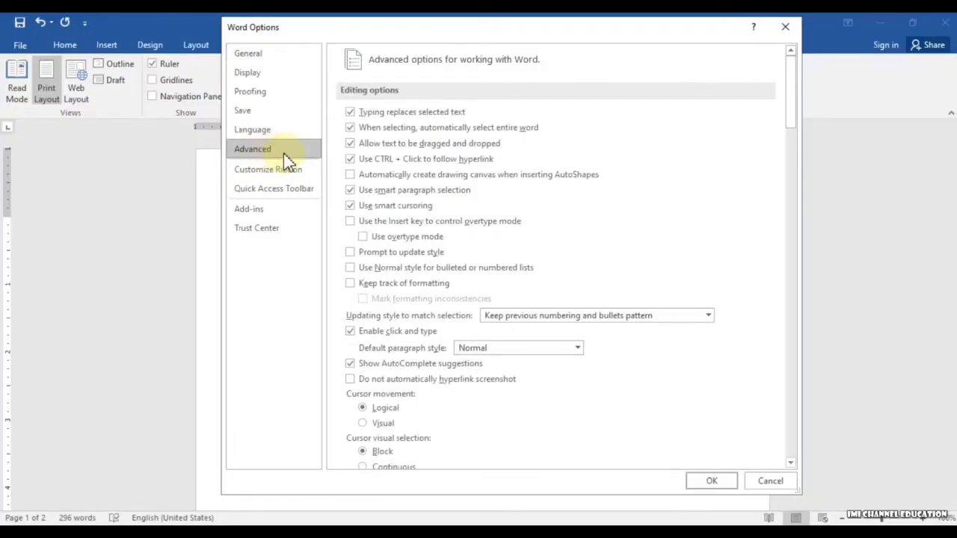
{"action": "left_click_drag", "start_coordinate": [797, 112], "coordinate": [822, 299]}
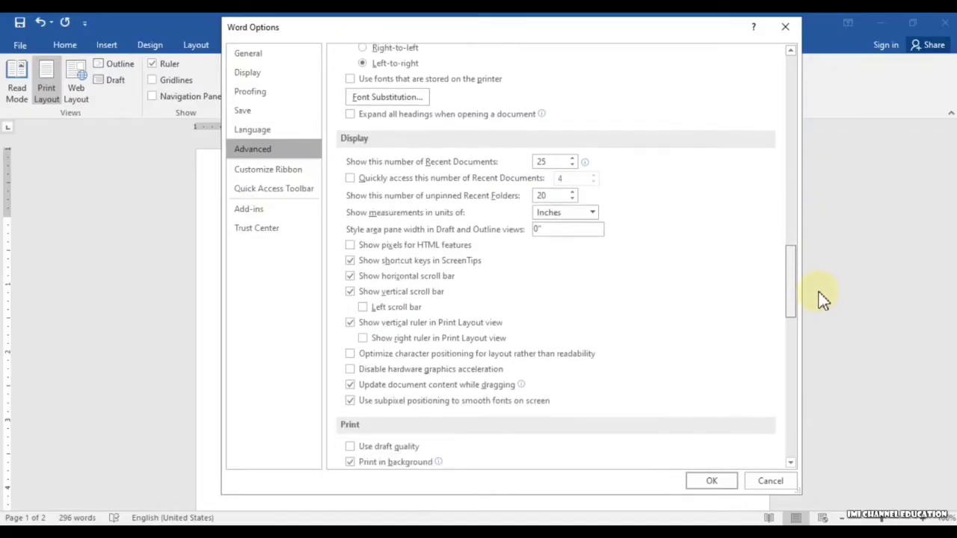
{"action": "left_click", "coordinate": [596, 215]}
{"action": "left_click", "coordinate": [590, 241]}
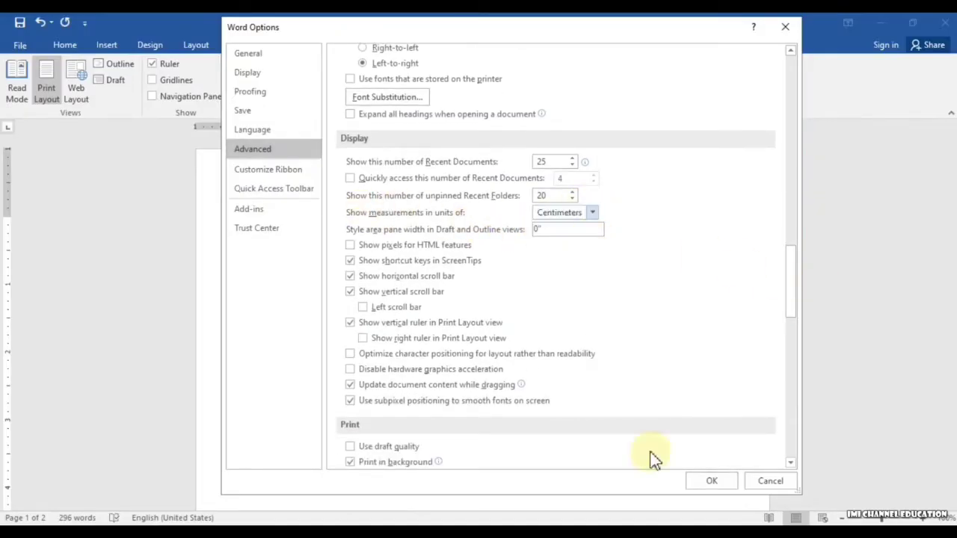
{"action": "left_click", "coordinate": [719, 482]}
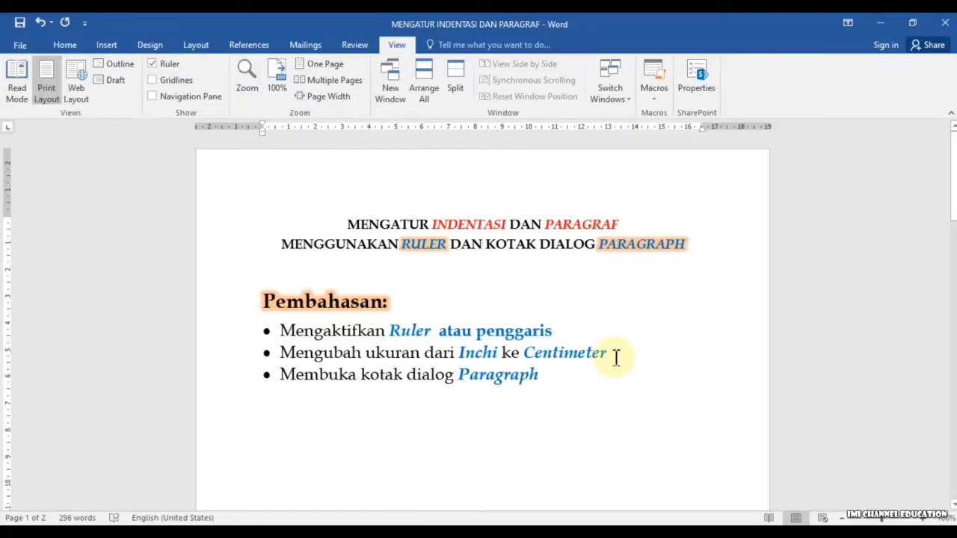
Step: Examine the indentation and spacing settings of the bullet "Membuka kotak dialog Paragraph" in the Paragraph dialog, and close it without applying
{"action": "left_click_drag", "start_coordinate": [282, 373], "coordinate": [413, 387]}
{"action": "left_click", "coordinate": [410, 388]}
{"action": "left_click", "coordinate": [418, 375]}
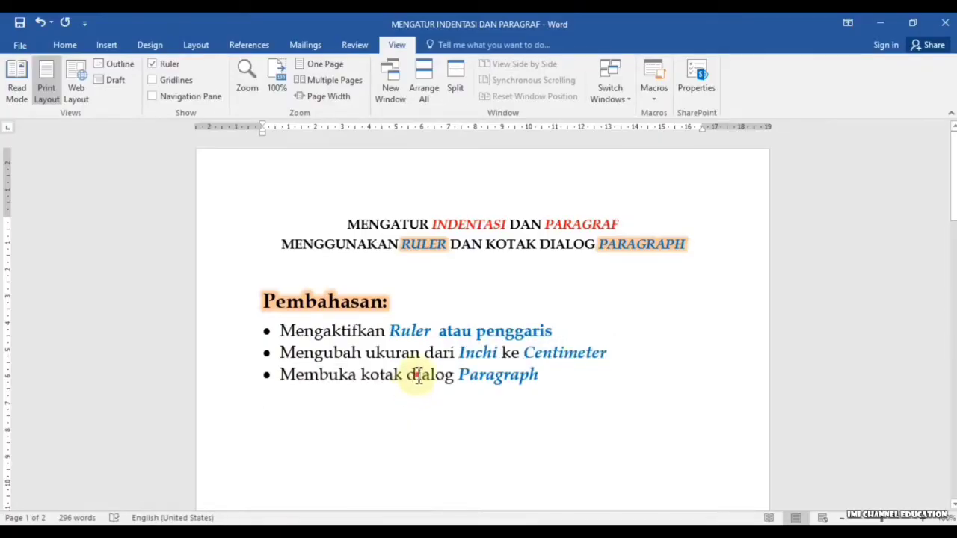
{"action": "left_click", "coordinate": [65, 46]}
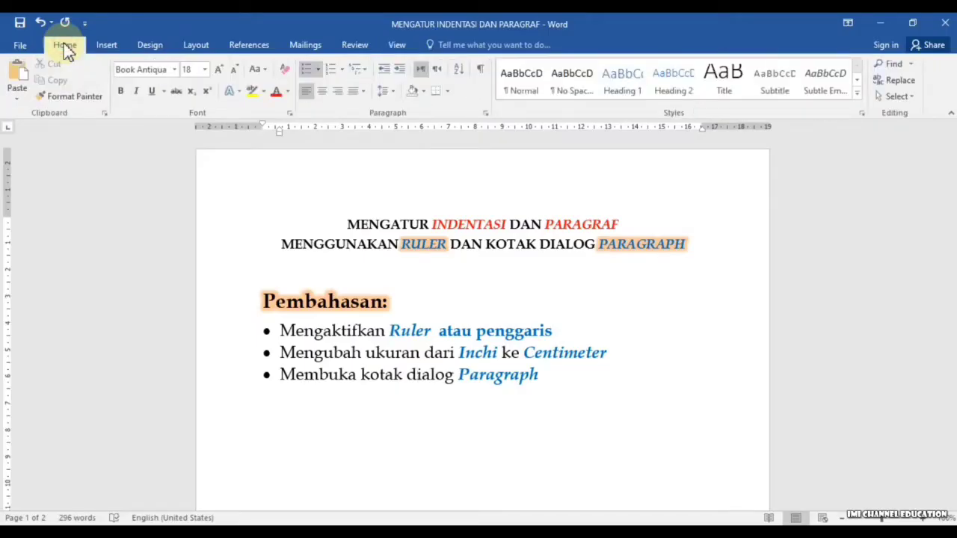
{"action": "left_click", "coordinate": [485, 114]}
{"action": "left_click_drag", "start_coordinate": [487, 104], "coordinate": [536, 85]}
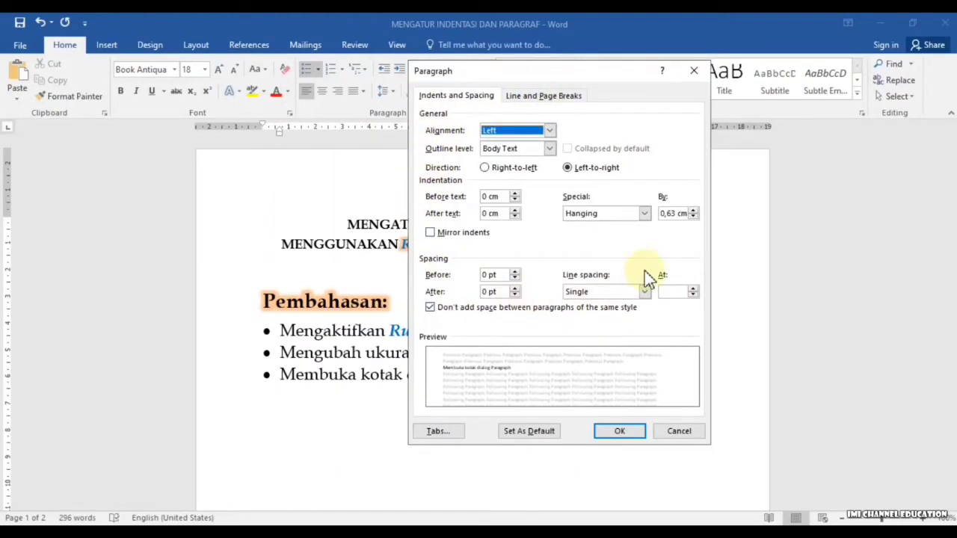
{"action": "left_click_drag", "start_coordinate": [528, 79], "coordinate": [648, 72]}
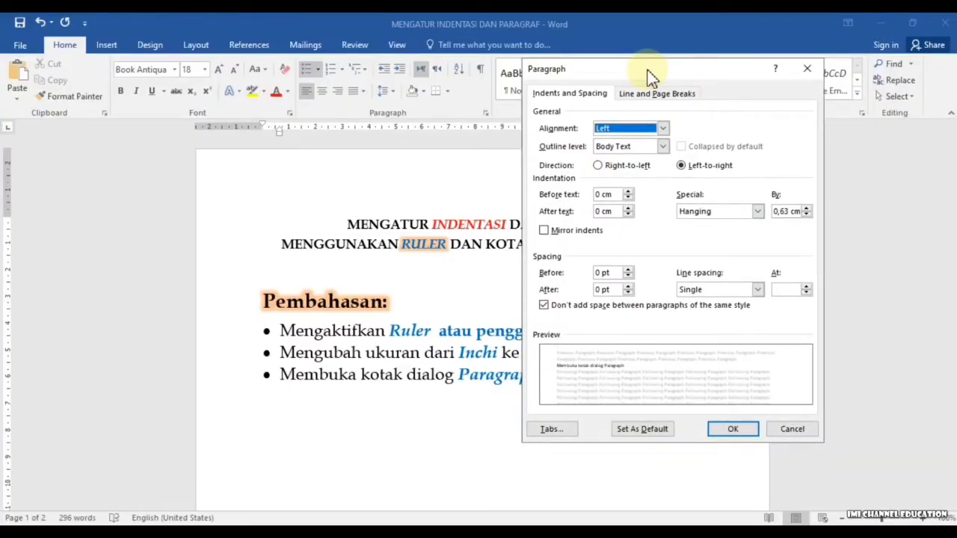
{"action": "left_click_drag", "start_coordinate": [647, 72], "coordinate": [624, 72]}
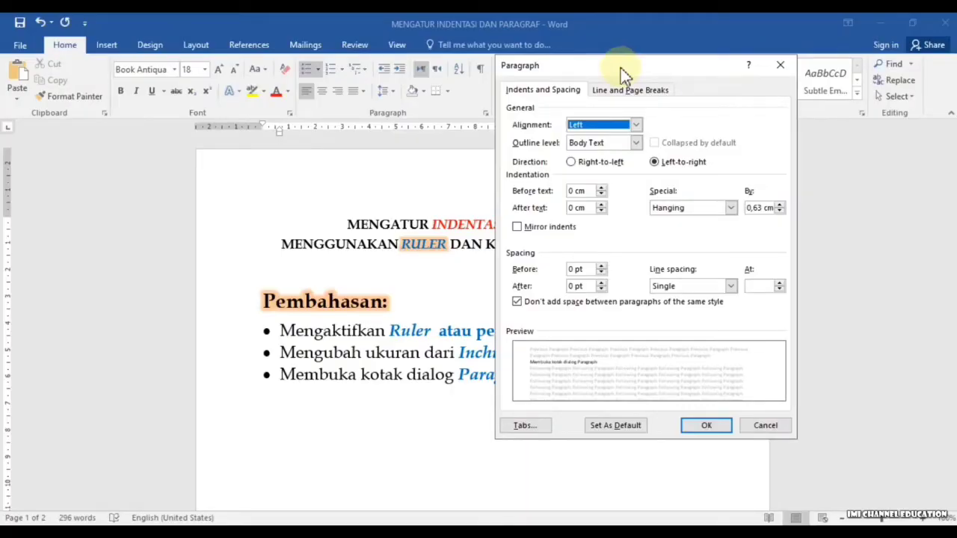
{"action": "left_click", "coordinate": [769, 427]}
Step: Examine the two sample paragraphs under "Contoh sebelum diatur indentasi dan paragrafnya" on page 2
{"action": "scroll", "coordinate": [657, 312], "scroll_direction": "down", "scroll_amount": 3}
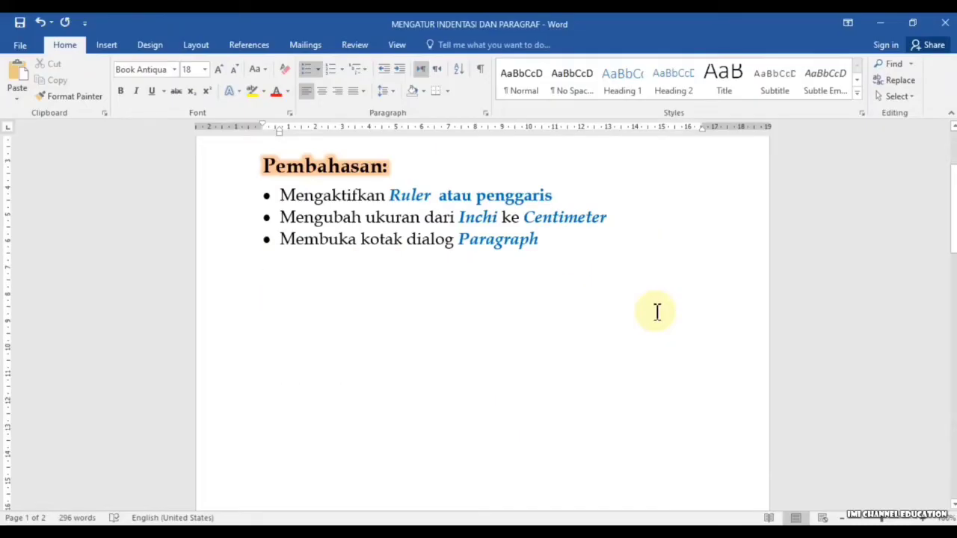
{"action": "scroll", "coordinate": [656, 312], "scroll_direction": "down", "scroll_amount": 12}
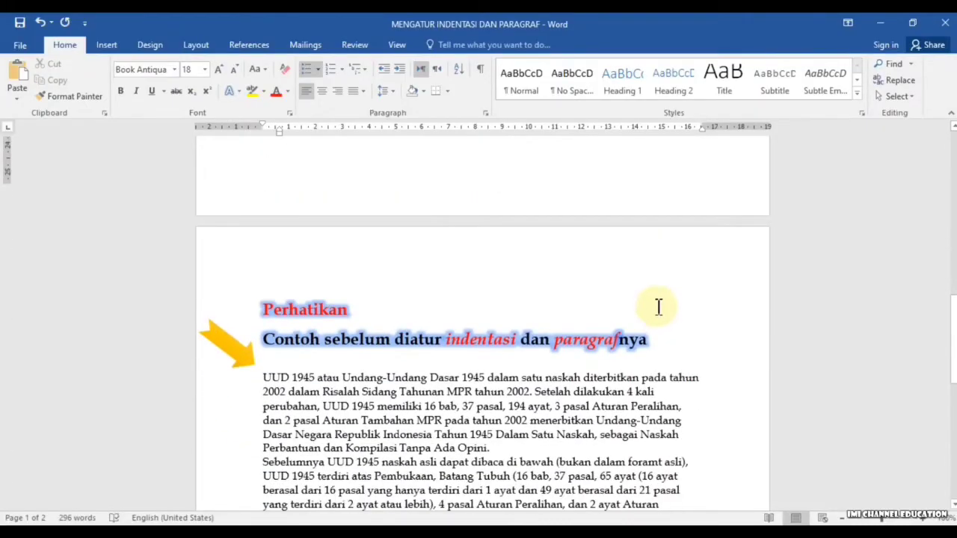
{"action": "scroll", "coordinate": [657, 306], "scroll_direction": "down", "scroll_amount": 3}
{"action": "scroll", "coordinate": [657, 307], "scroll_direction": "down", "scroll_amount": 1}
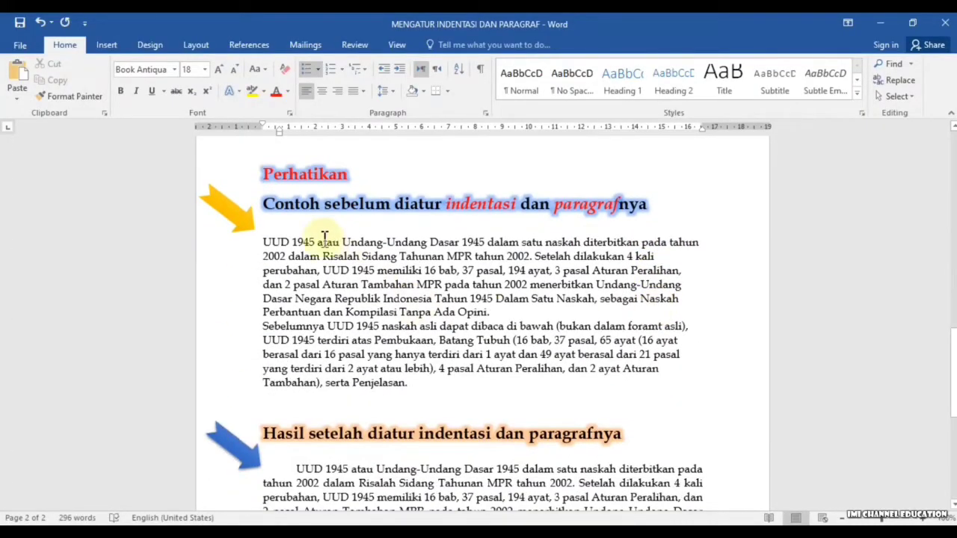
{"action": "left_click_drag", "start_coordinate": [263, 241], "coordinate": [424, 390]}
{"action": "left_click", "coordinate": [298, 270]}
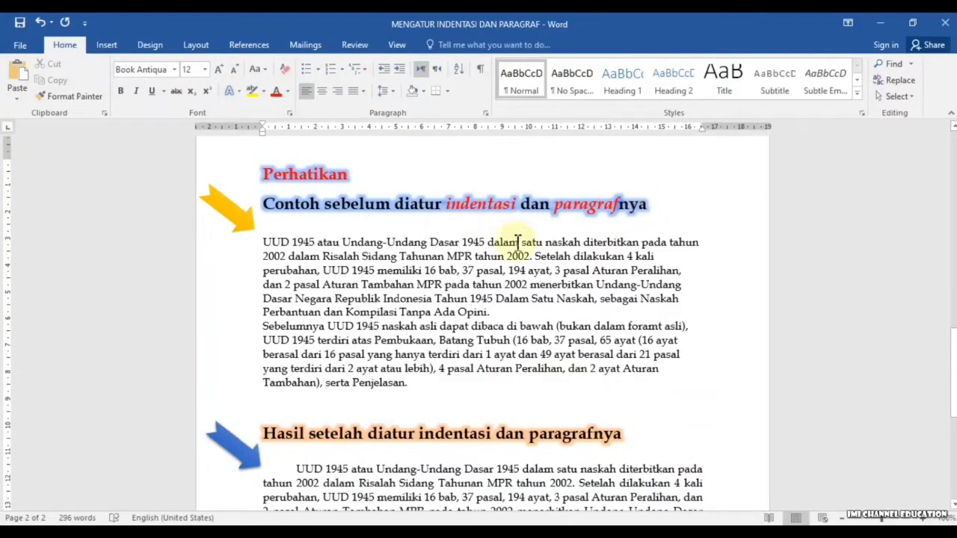
{"action": "left_click", "coordinate": [264, 241]}
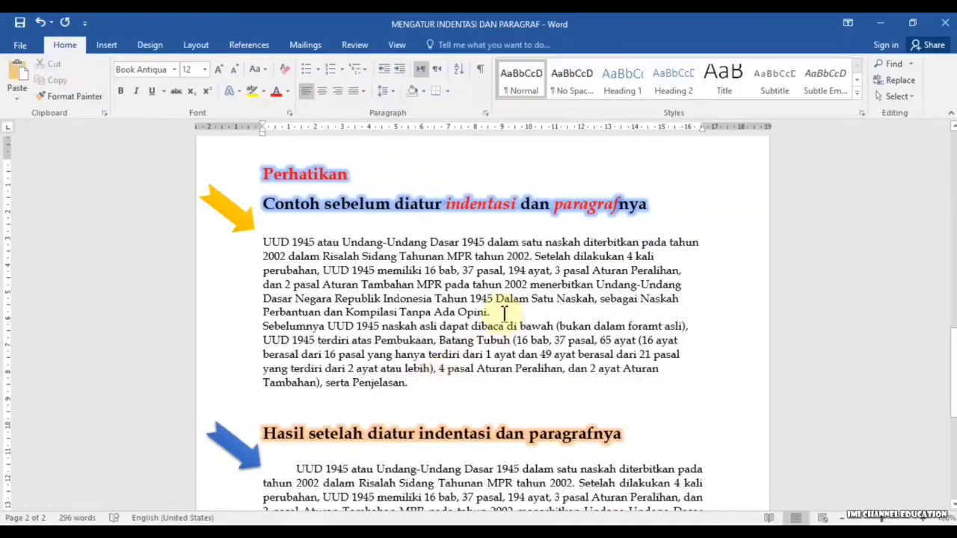
{"action": "left_click_drag", "start_coordinate": [504, 312], "coordinate": [268, 236]}
{"action": "left_click", "coordinate": [266, 336]}
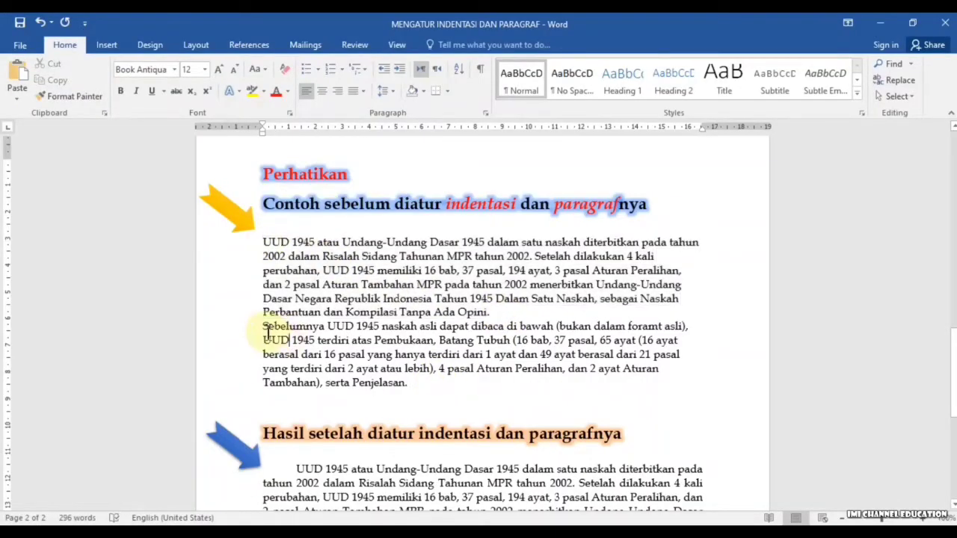
{"action": "left_click_drag", "start_coordinate": [260, 327], "coordinate": [422, 388]}
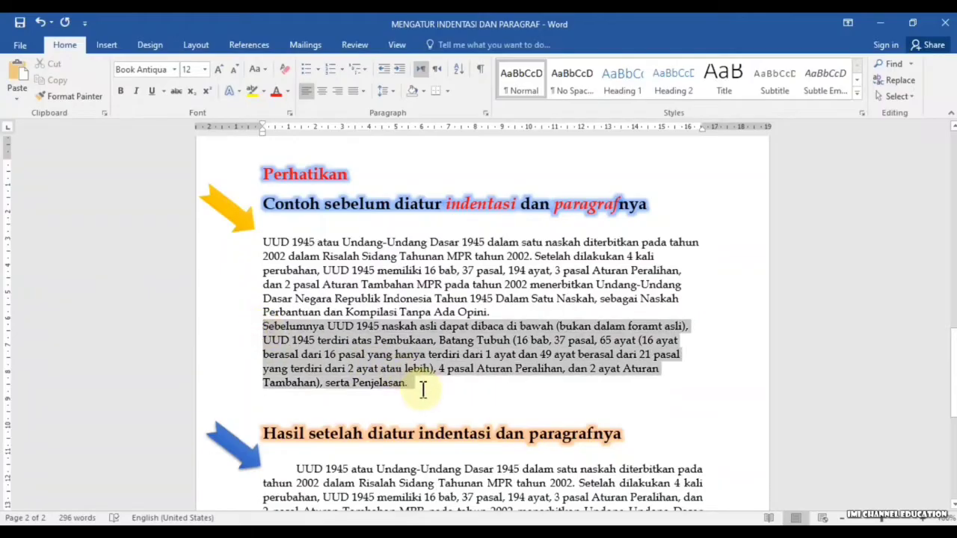
{"action": "left_click", "coordinate": [323, 270]}
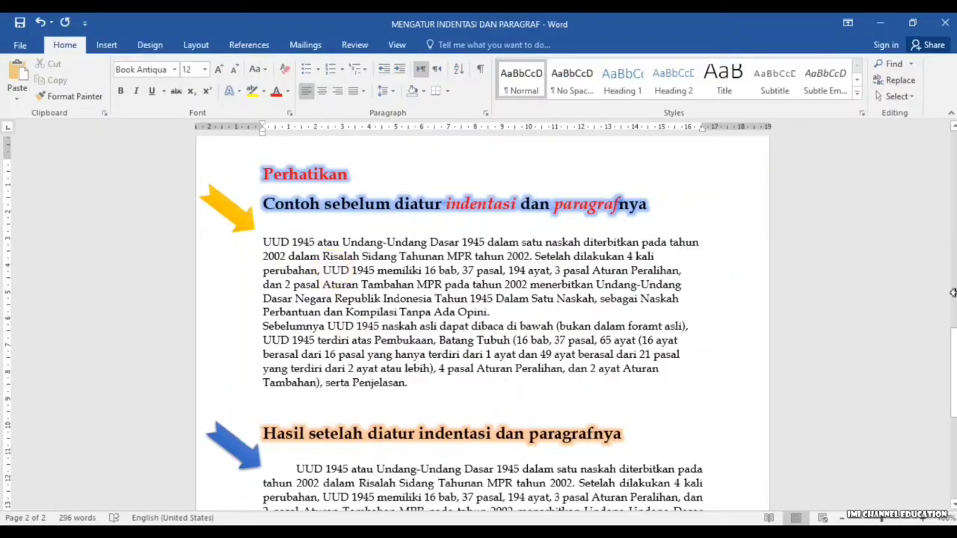
Step: Examine the indents, alignment and line spacing of the formatted paragraphs under "Hasil setelah diatur indentasi dan paragrafnya"
{"action": "left_click_drag", "start_coordinate": [954, 349], "coordinate": [953, 389]}
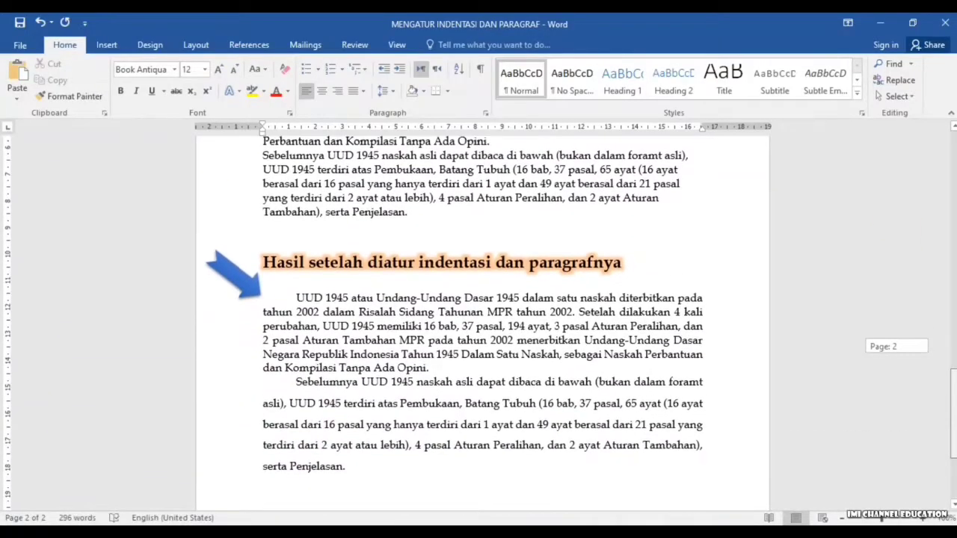
{"action": "left_click_drag", "start_coordinate": [296, 325], "coordinate": [374, 492]}
{"action": "left_click", "coordinate": [441, 232]}
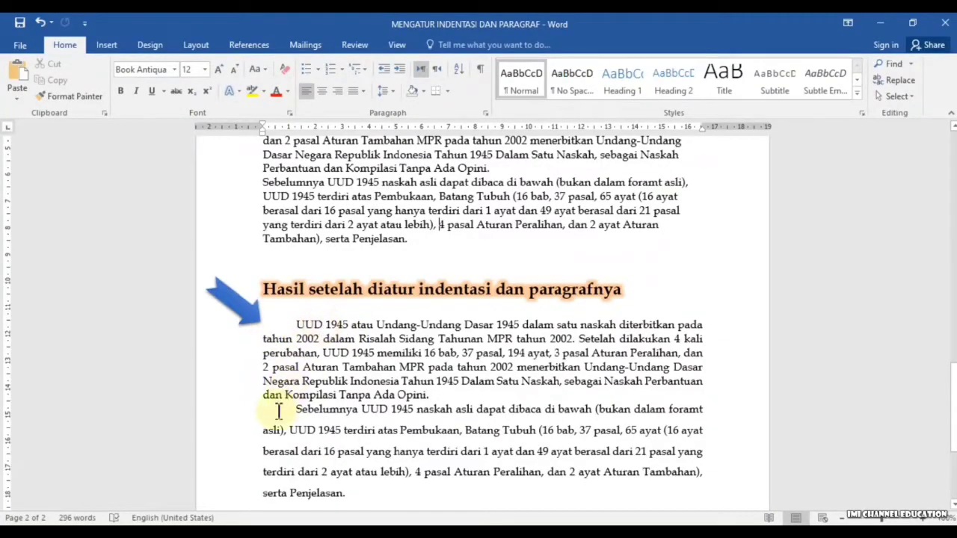
{"action": "left_click", "coordinate": [345, 408]}
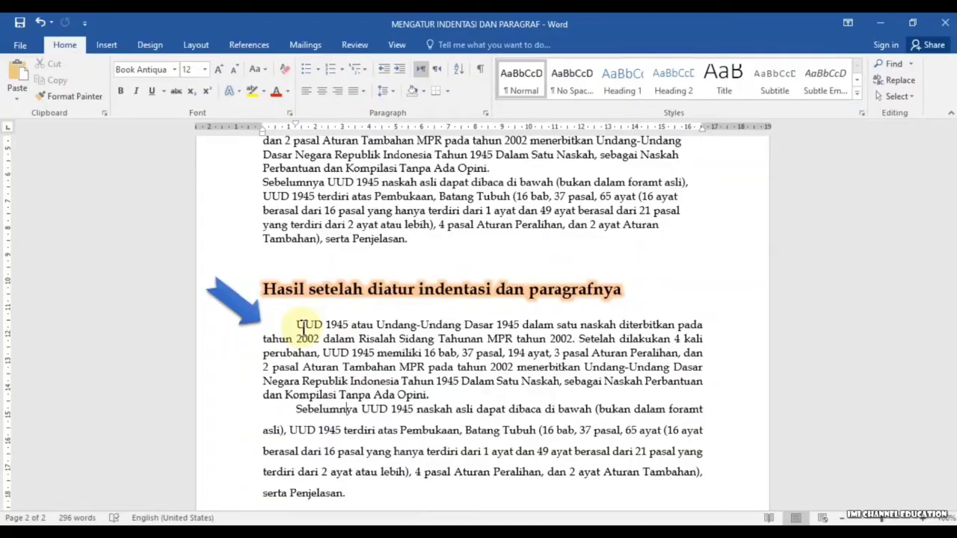
Step: Remove the leading spaces before "UUD 1945" in the first sample paragraph under "Contoh sebelum diatur indentasi dan paragrafnya"
{"action": "left_click_drag", "start_coordinate": [953, 396], "coordinate": [953, 329]}
{"action": "left_click", "coordinate": [263, 305]}
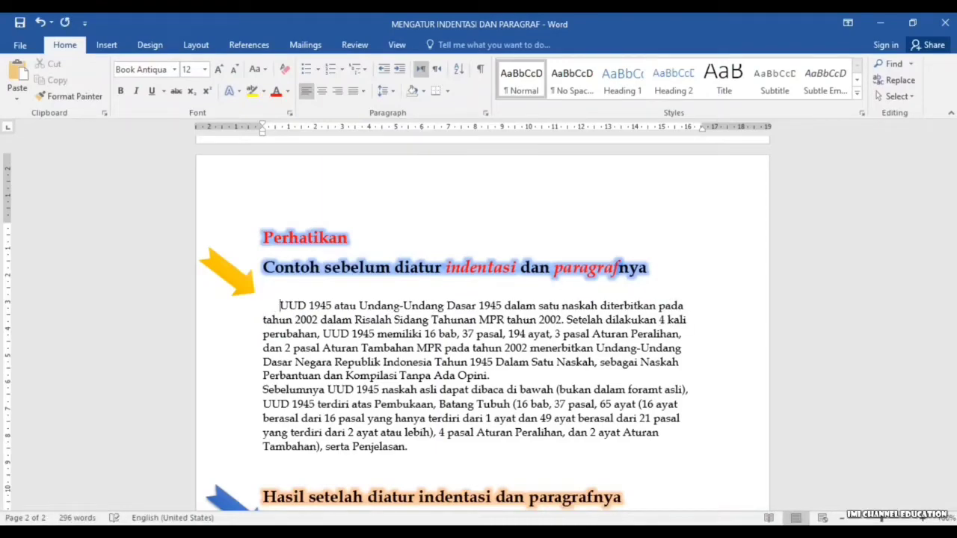
{"action": "key", "text": "BackSpace"}
{"action": "key", "text": "BackSpace"}
{"action": "key", "text": "BackSpace"}
{"action": "key", "text": "BackSpace"}
{"action": "key", "text": "BackSpace"}
{"action": "key", "text": "BackSpace"}
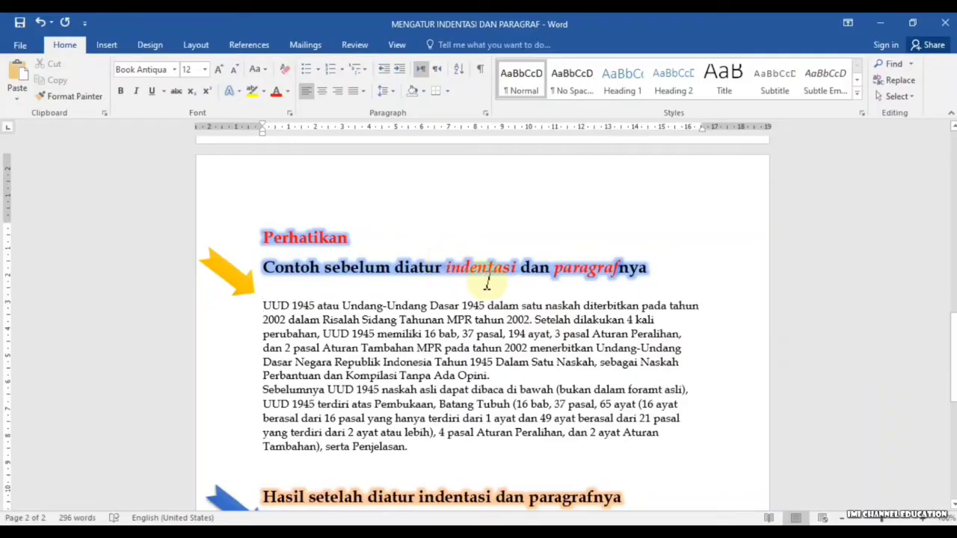
Step: Compare the ruler indent markers of the first unformatted sample paragraph with those of the first formatted paragraph under "Hasil setelah diatur indentasi dan paragrafnya"
{"action": "left_click_drag", "start_coordinate": [953, 358], "coordinate": [953, 392]}
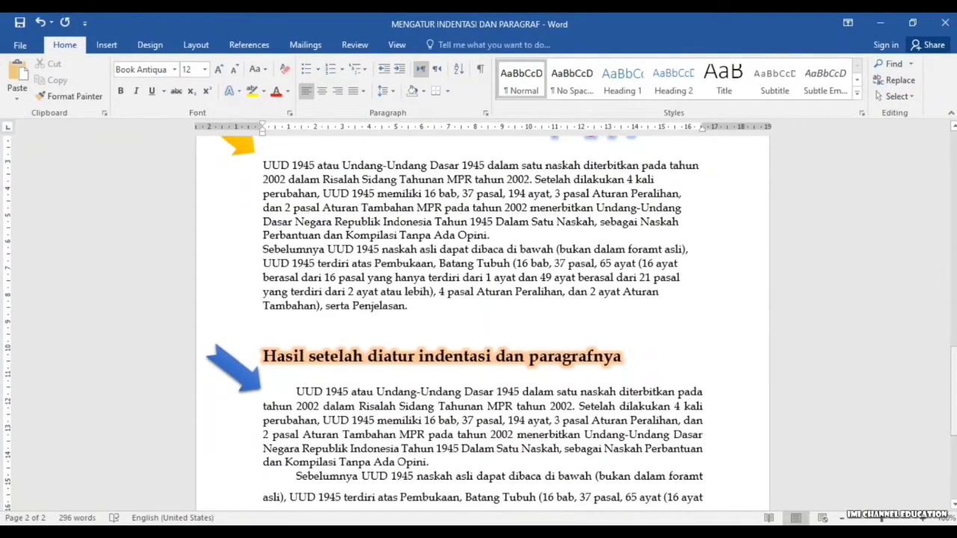
{"action": "left_click", "coordinate": [264, 169]}
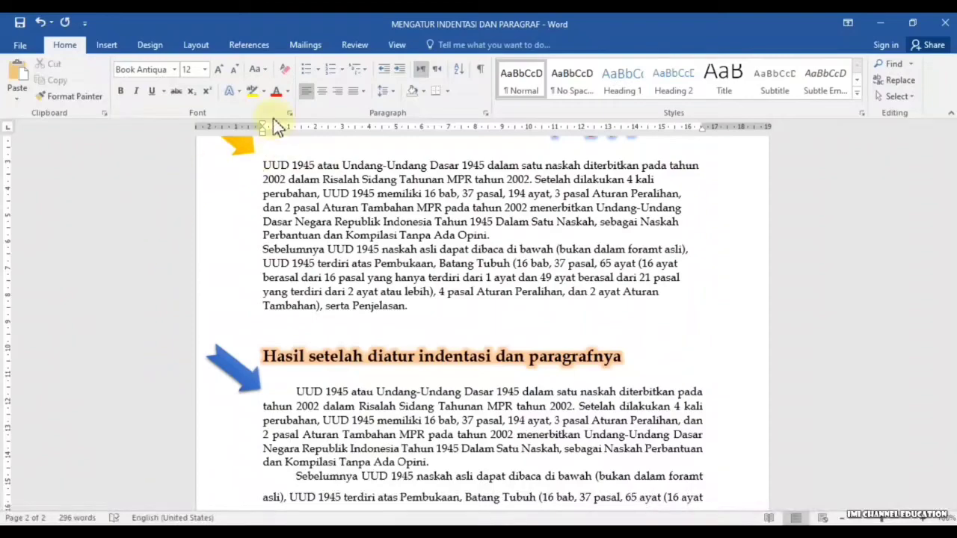
{"action": "left_click", "coordinate": [301, 390]}
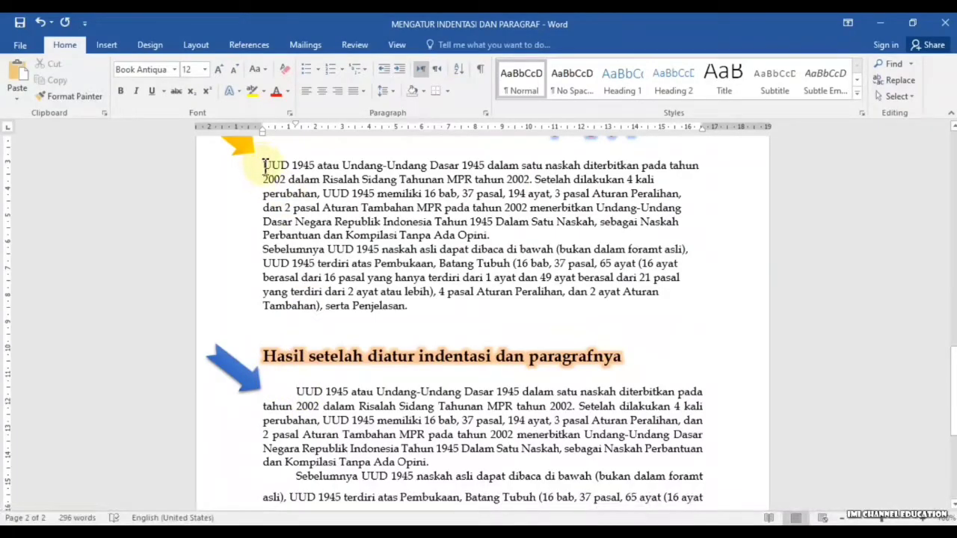
{"action": "left_click", "coordinate": [399, 180]}
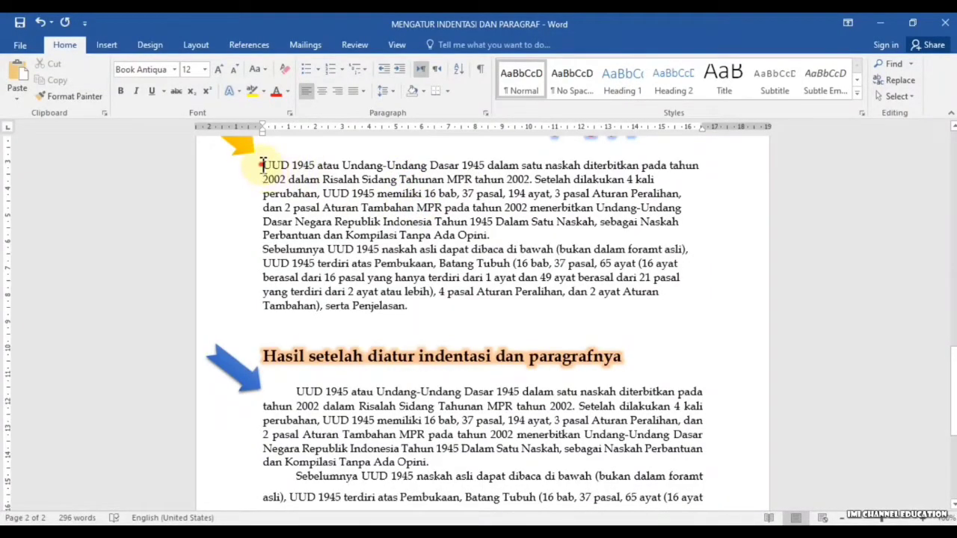
{"action": "left_click_drag", "start_coordinate": [263, 165], "coordinate": [500, 236]}
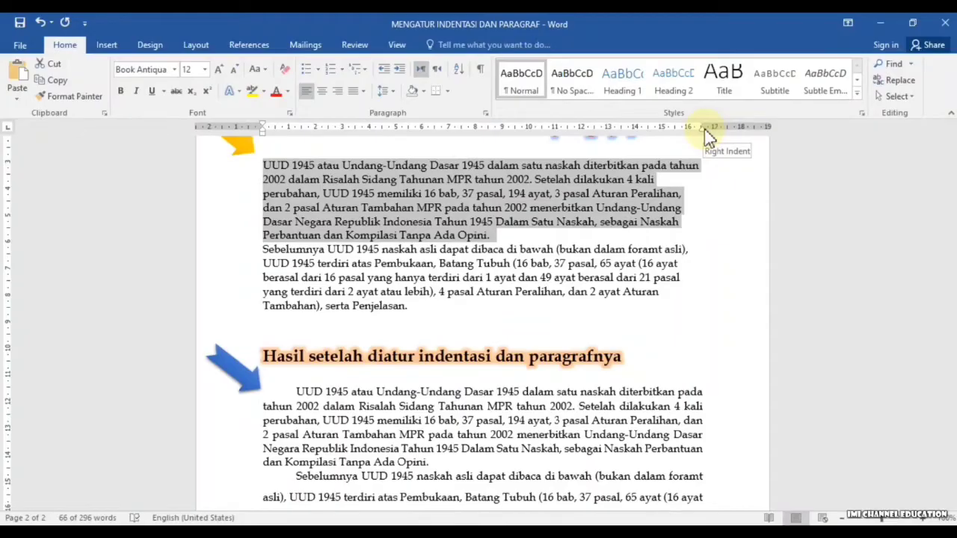
{"action": "left_click", "coordinate": [853, 364]}
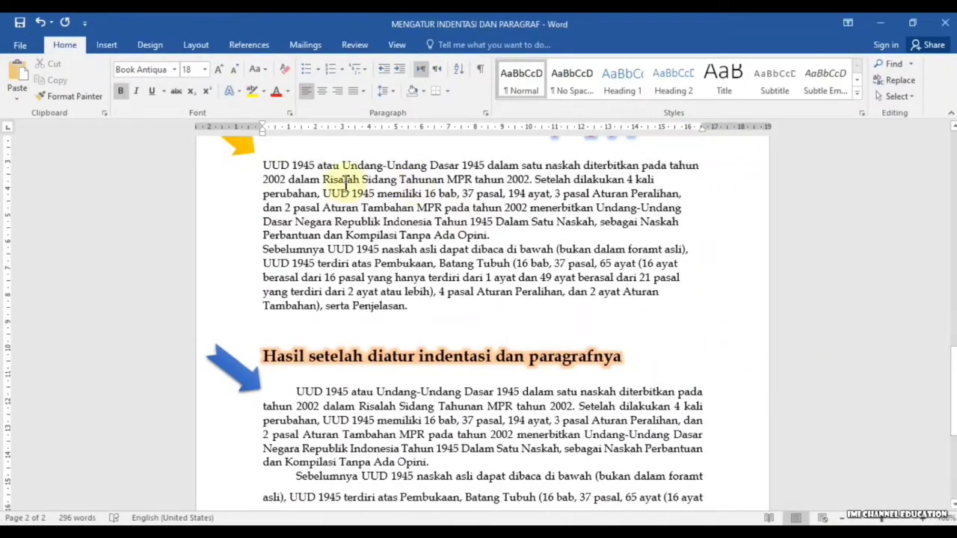
{"action": "left_click", "coordinate": [910, 314]}
{"action": "left_click", "coordinate": [939, 419]}
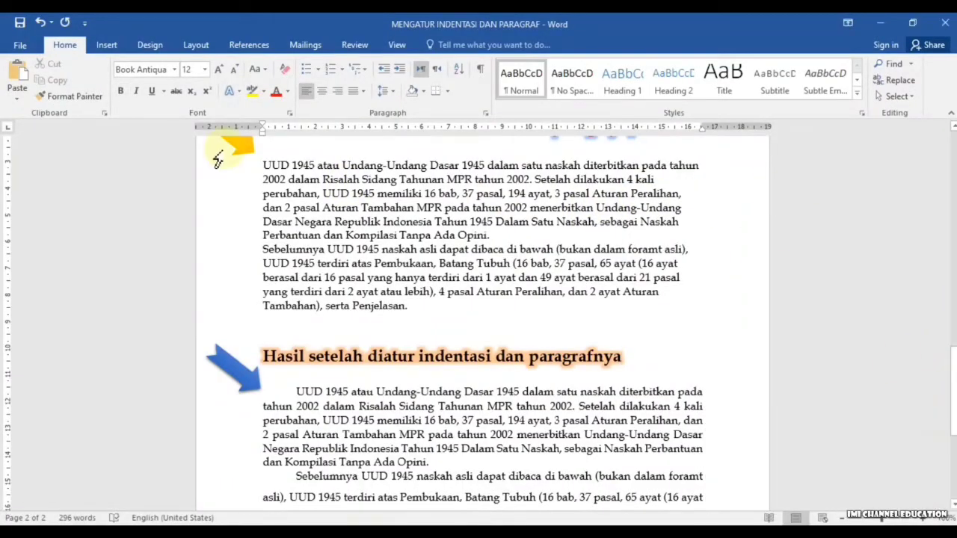
Step: Set the first line indent of the first sample paragraph, starting "UUD 1945 atau", to about 1.25 cm on the ruler
{"action": "left_click_drag", "start_coordinate": [263, 165], "coordinate": [518, 236]}
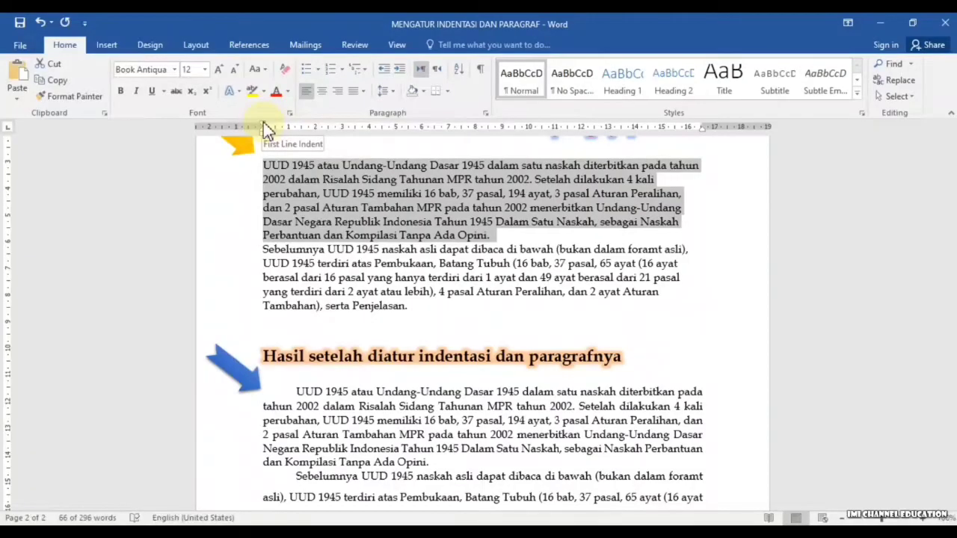
{"action": "left_click_drag", "start_coordinate": [263, 122], "coordinate": [299, 129]}
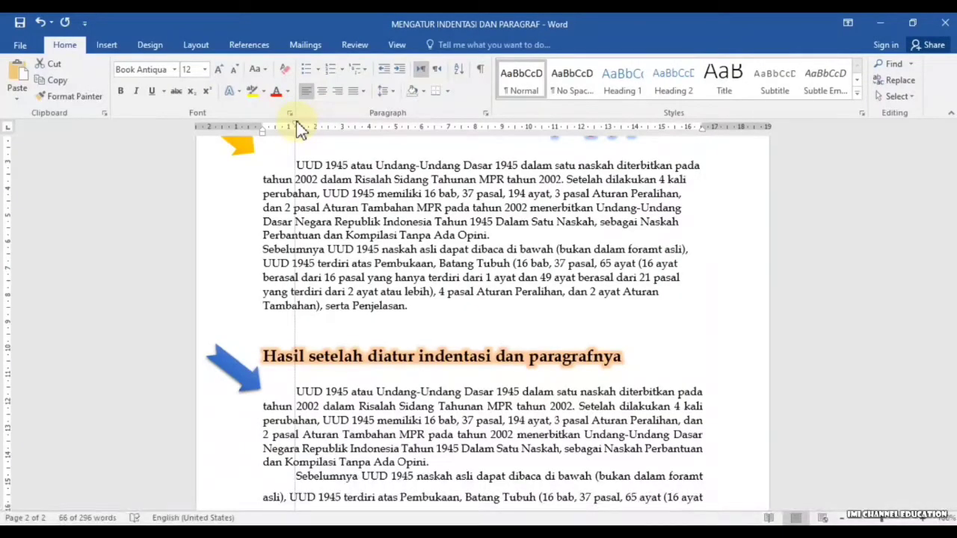
{"action": "left_click_drag", "start_coordinate": [295, 128], "coordinate": [296, 128]}
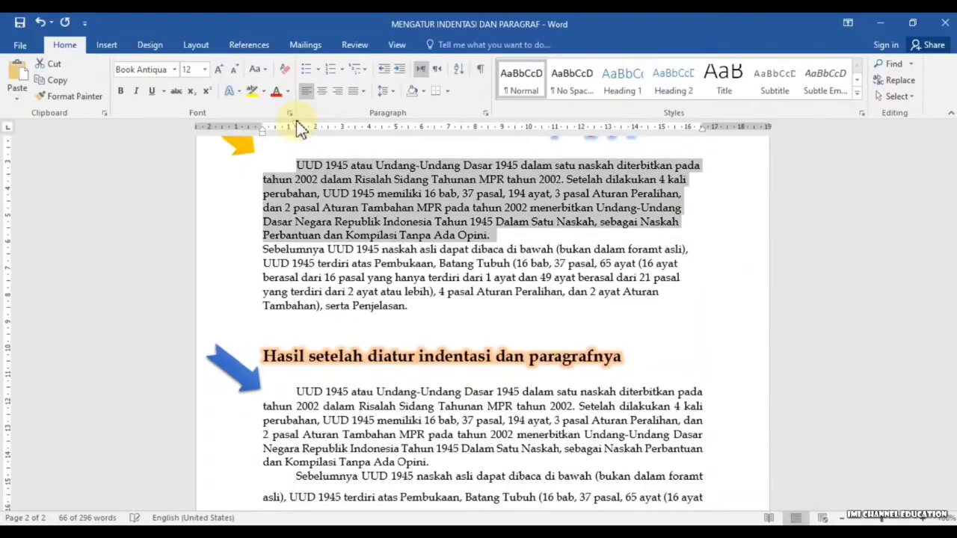
{"action": "left_click", "coordinate": [318, 222]}
Step: Give the second sample paragraph, starting "Sebelumnya UUD 1945", a first line indent of about 1.25 cm on the ruler
{"action": "left_click_drag", "start_coordinate": [259, 251], "coordinate": [430, 318]}
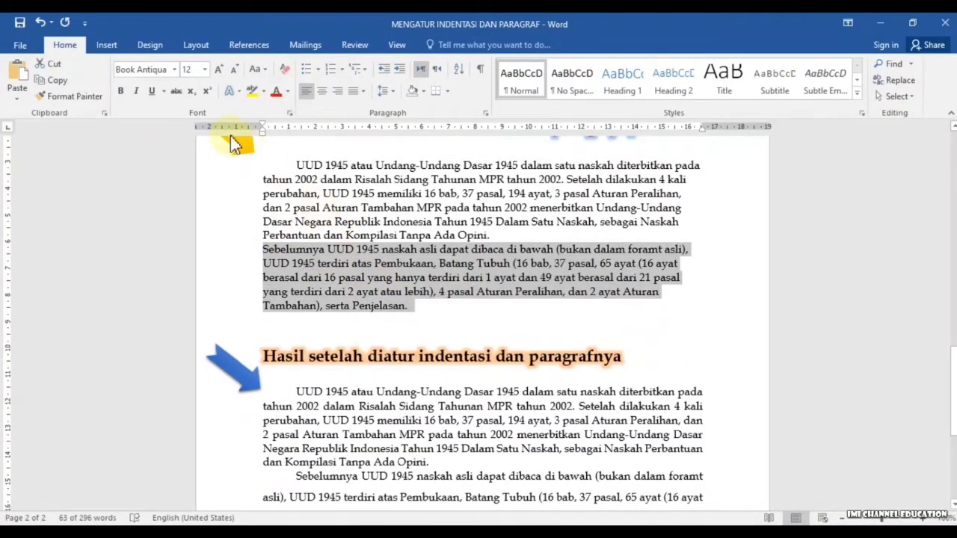
{"action": "left_click", "coordinate": [326, 253]}
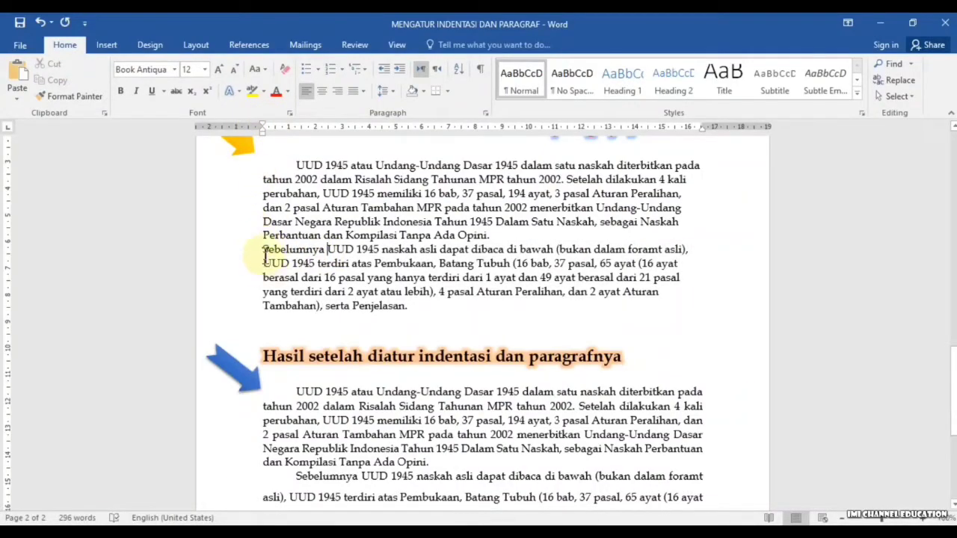
{"action": "left_click_drag", "start_coordinate": [261, 252], "coordinate": [452, 317]}
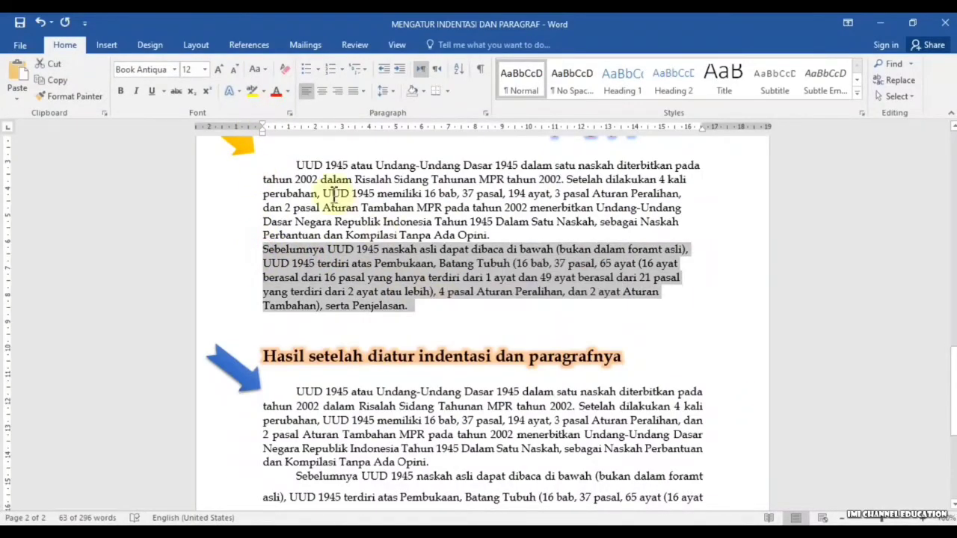
{"action": "left_click_drag", "start_coordinate": [262, 124], "coordinate": [297, 126]}
{"action": "left_click", "coordinate": [417, 217]}
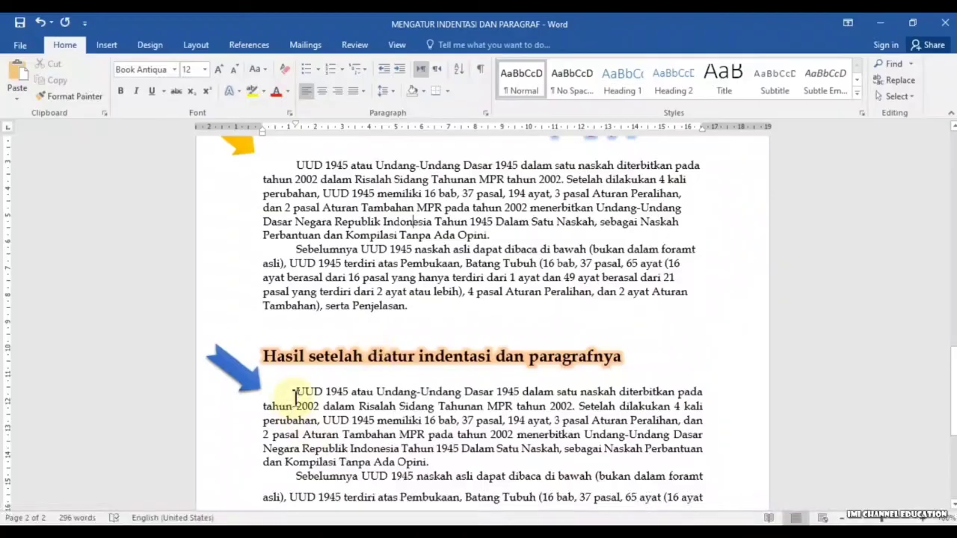
Step: Justify both sample paragraphs under "Contoh sebelum diatur indentasi dan paragrafnya" to match the formatted example
{"action": "left_click_drag", "start_coordinate": [299, 387], "coordinate": [441, 461]}
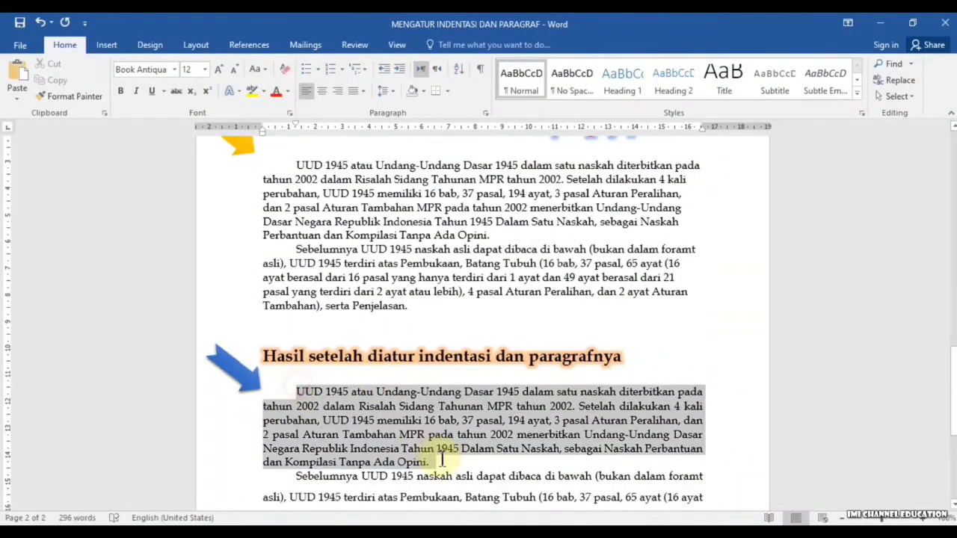
{"action": "left_click", "coordinate": [394, 434]}
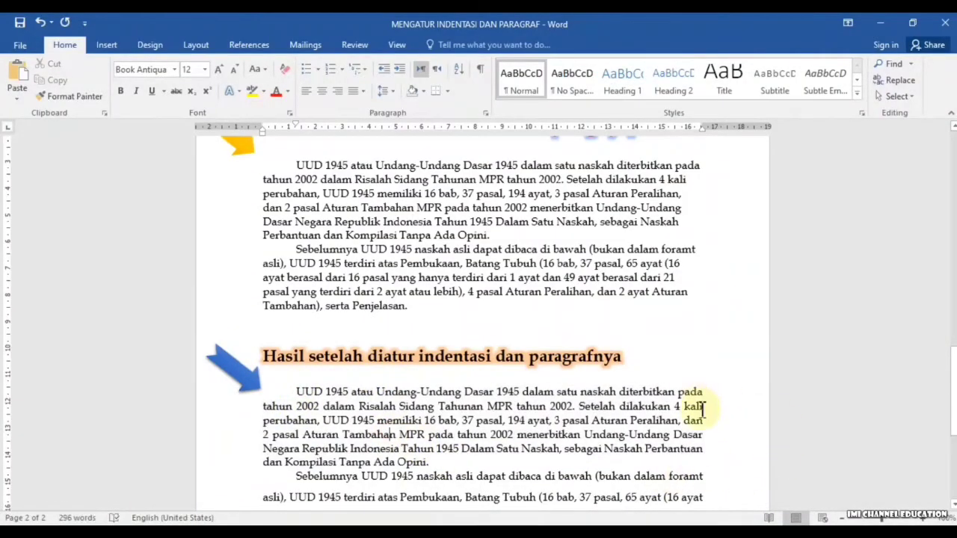
{"action": "mouse_move", "coordinate": [954, 382]}
{"action": "left_mouse_down"}
{"action": "mouse_move", "coordinate": [953, 422]}
{"action": "mouse_move", "coordinate": [950, 378]}
{"action": "left_mouse_up"}
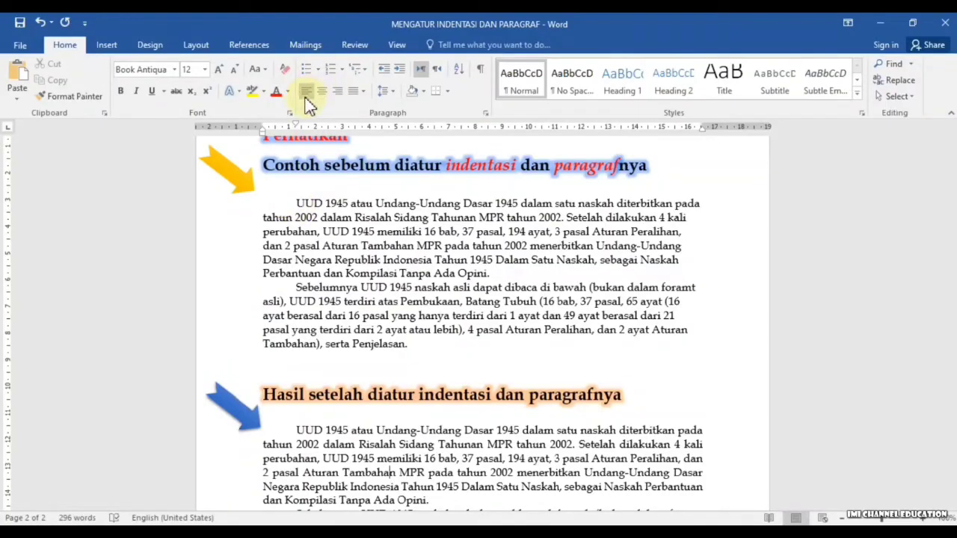
{"action": "left_click", "coordinate": [342, 203]}
{"action": "left_click", "coordinate": [318, 216]}
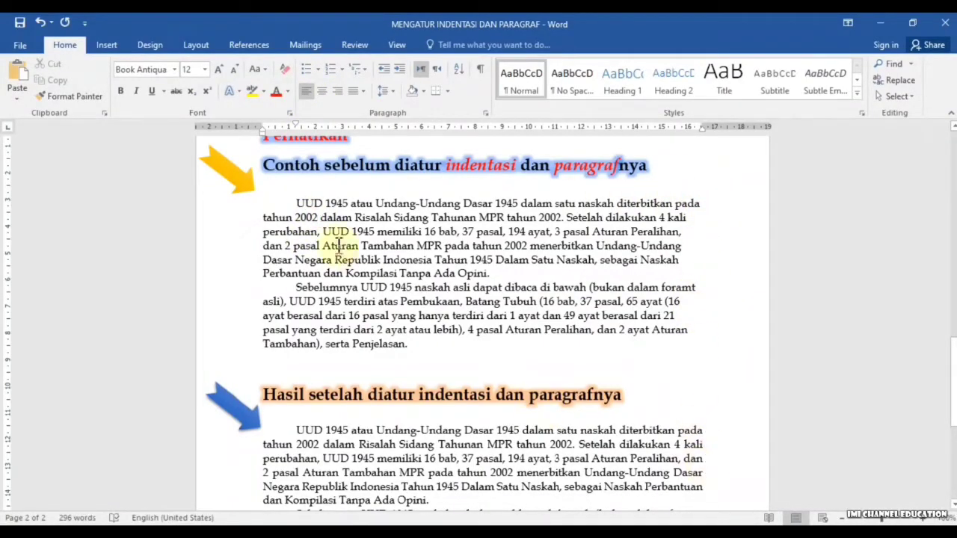
{"action": "left_click_drag", "start_coordinate": [297, 204], "coordinate": [416, 348]}
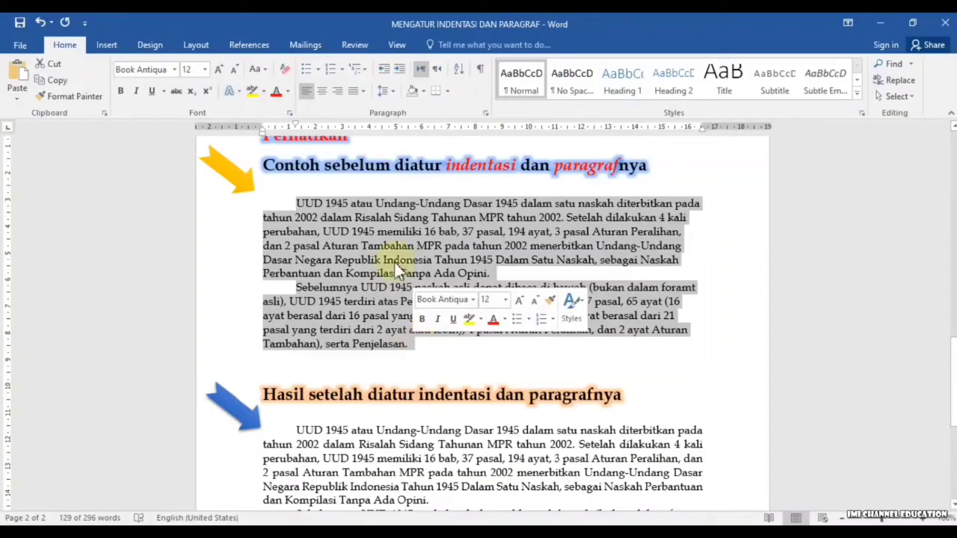
{"action": "left_click", "coordinate": [362, 93]}
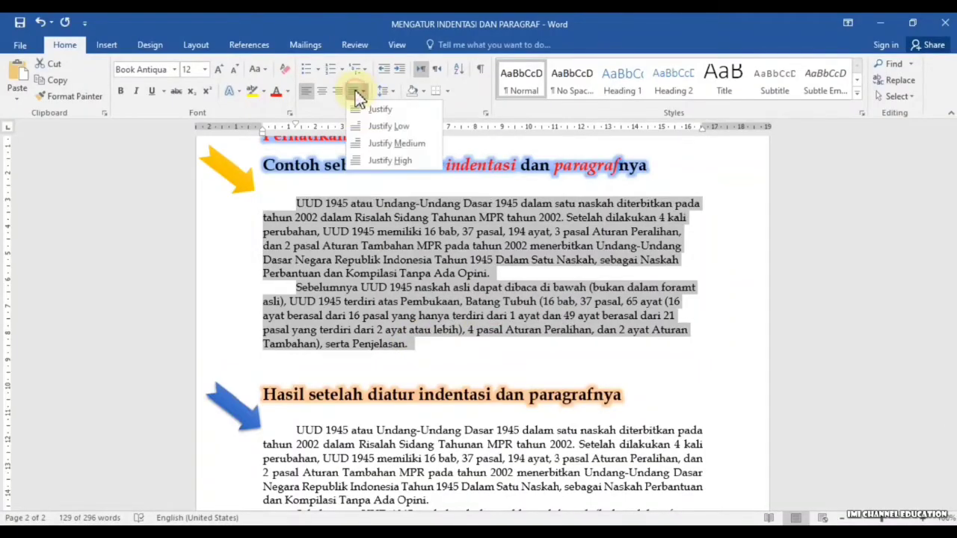
{"action": "left_click", "coordinate": [415, 111]}
{"action": "left_click", "coordinate": [657, 245]}
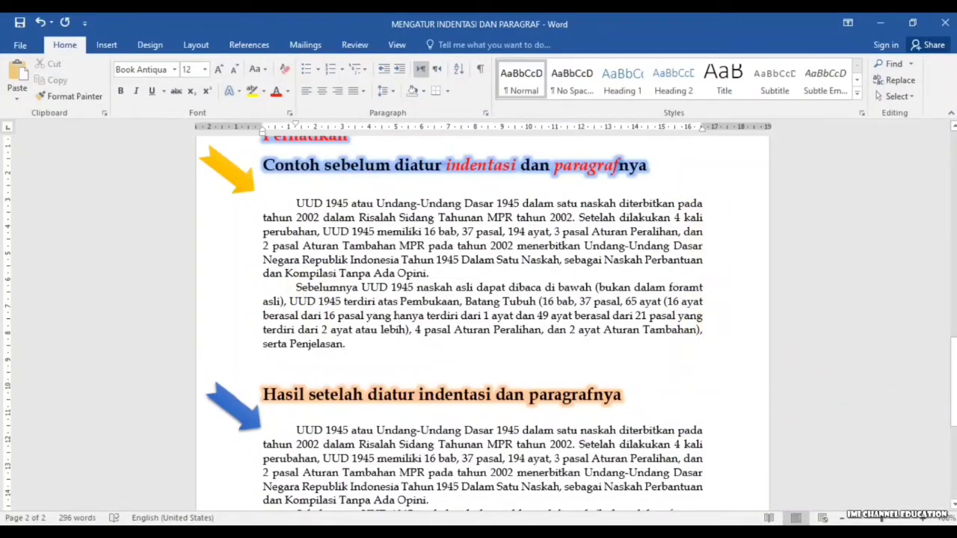
Step: Set the line spacing of the second sample paragraph, starting "Sebelumnya UUD 1945", to 1,5 to match the formatted example
{"action": "left_click_drag", "start_coordinate": [953, 363], "coordinate": [954, 415]}
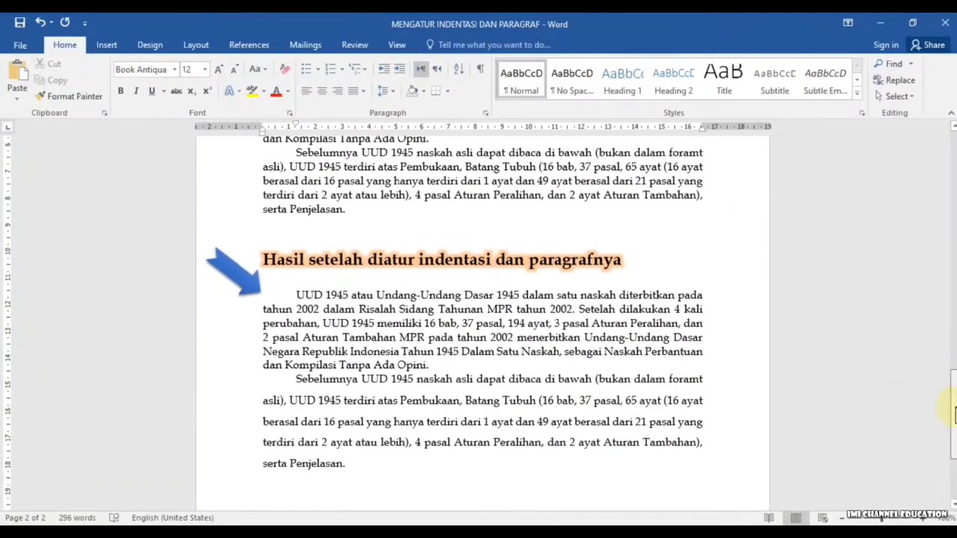
{"action": "left_click_drag", "start_coordinate": [296, 379], "coordinate": [350, 462]}
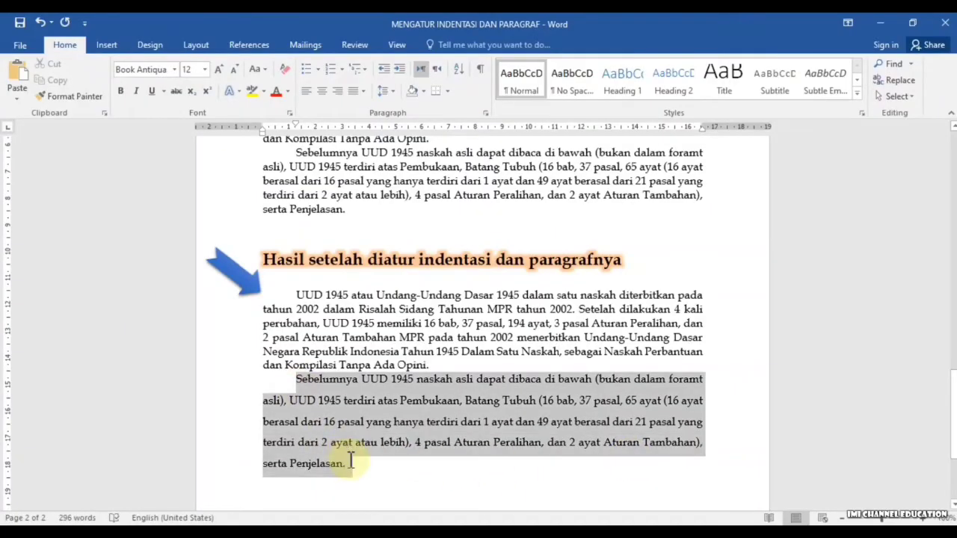
{"action": "left_click", "coordinate": [311, 414]}
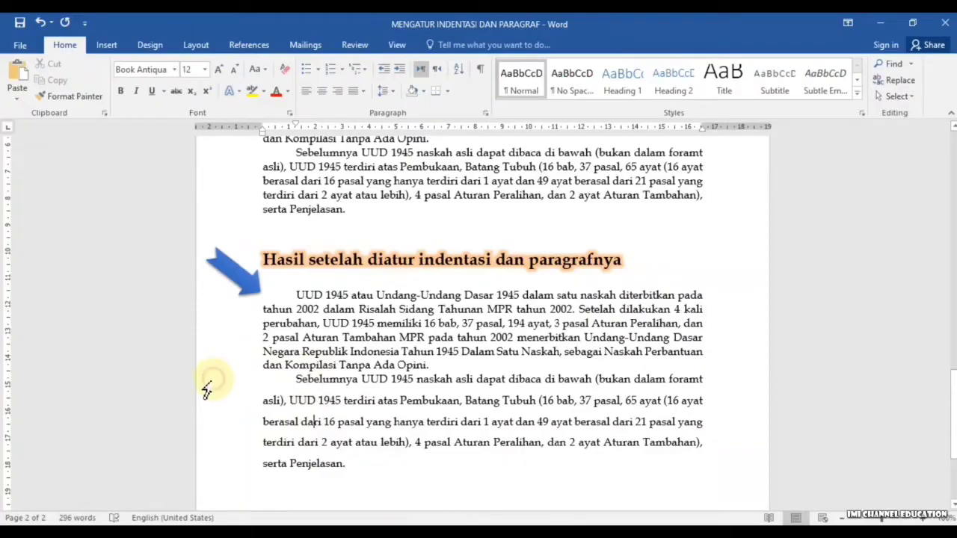
{"action": "left_click_drag", "start_coordinate": [207, 385], "coordinate": [239, 389]}
{"action": "left_click", "coordinate": [574, 411]}
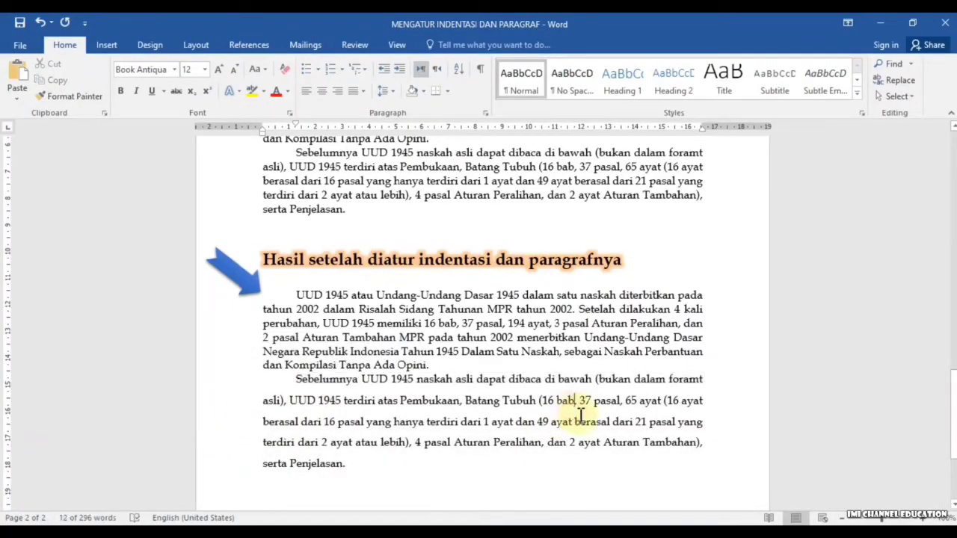
{"action": "left_click_drag", "start_coordinate": [952, 402], "coordinate": [951, 368]}
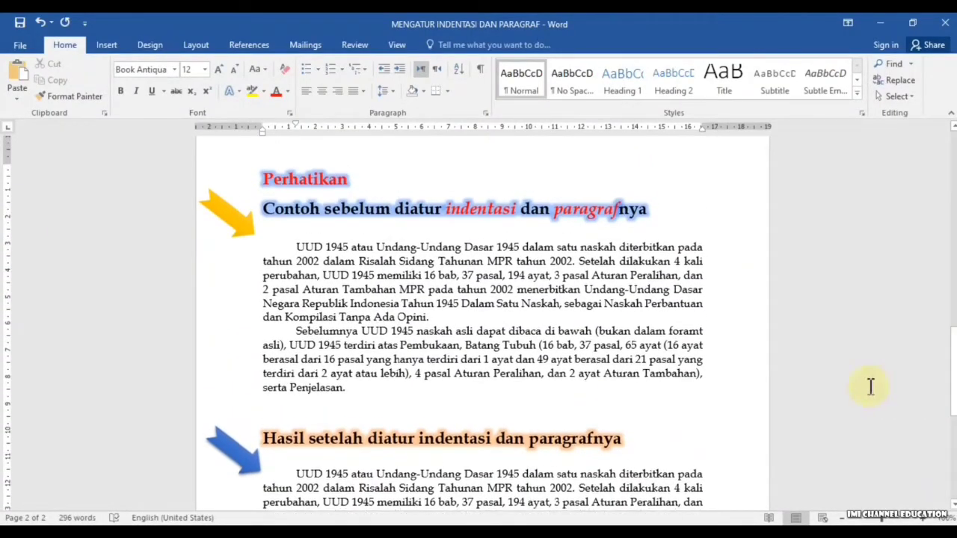
{"action": "left_click", "coordinate": [296, 330]}
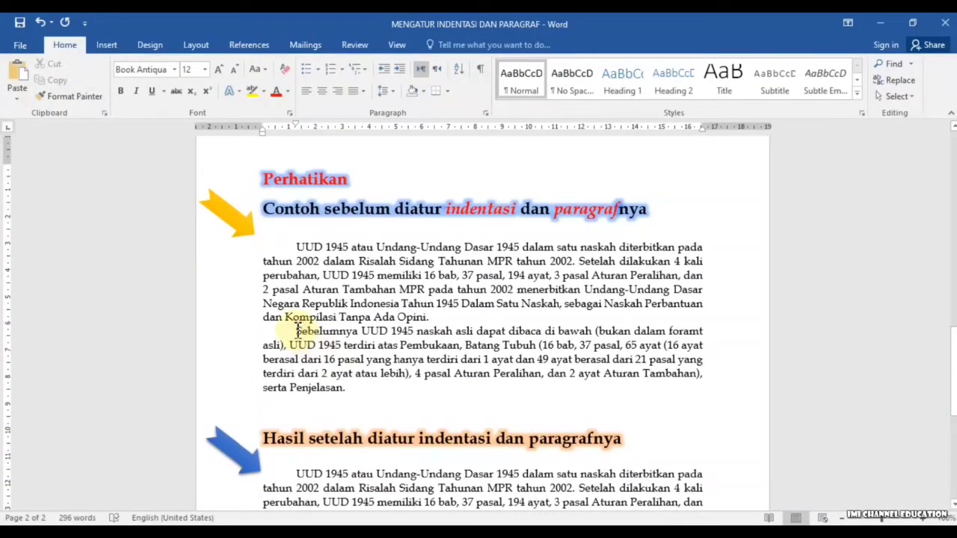
{"action": "left_click_drag", "start_coordinate": [296, 330], "coordinate": [350, 388]}
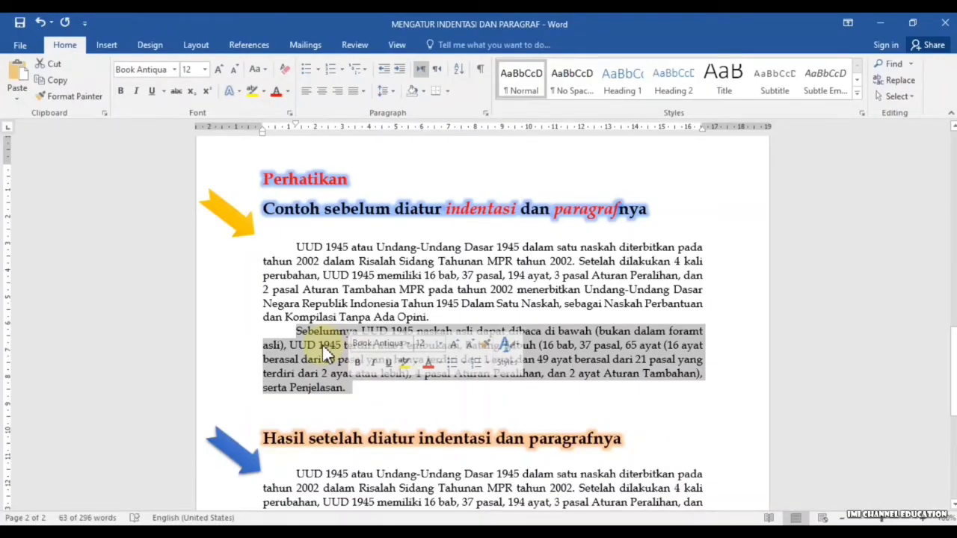
{"action": "left_click", "coordinate": [394, 91]}
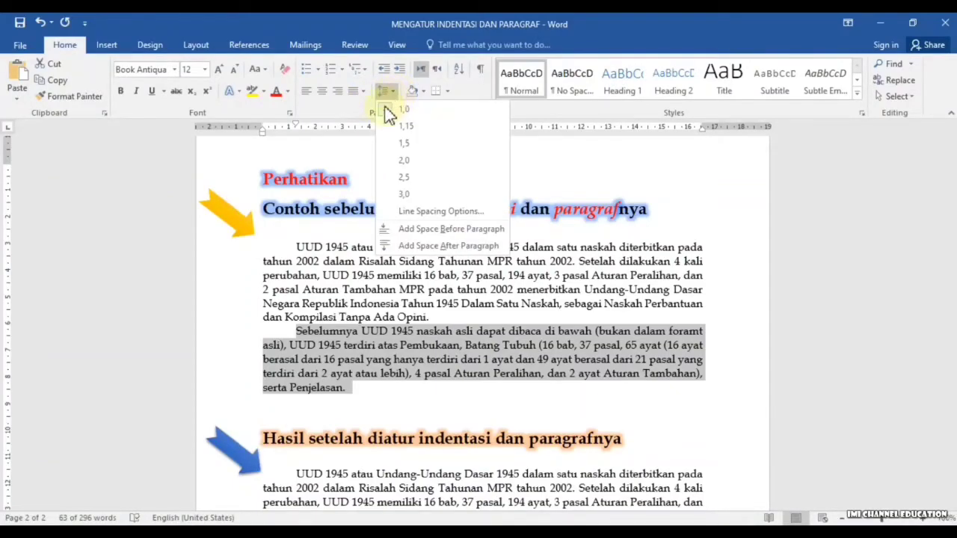
{"action": "left_click", "coordinate": [402, 146]}
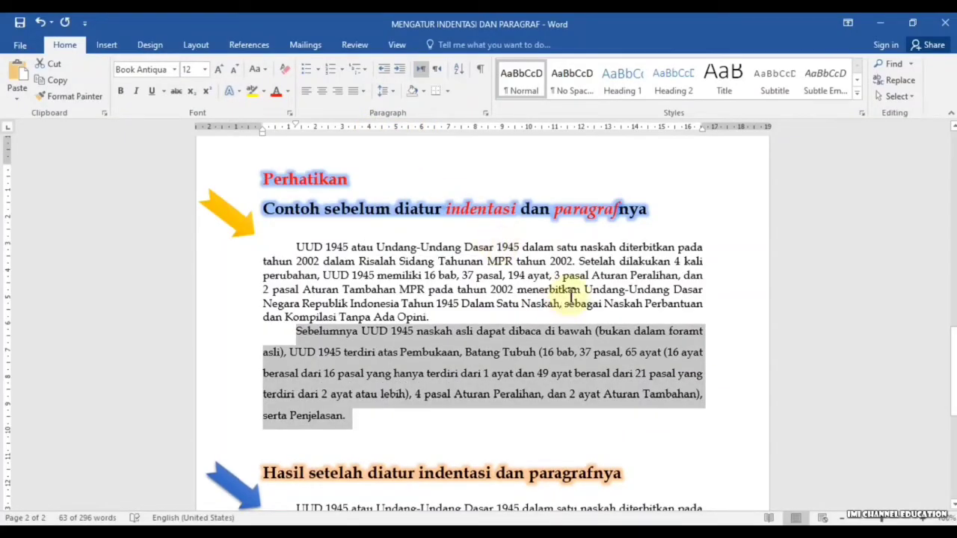
{"action": "left_click", "coordinate": [571, 296]}
{"action": "mouse_move", "coordinate": [954, 370]}
{"action": "left_mouse_down"}
{"action": "mouse_move", "coordinate": [954, 427]}
{"action": "mouse_move", "coordinate": [954, 374]}
{"action": "mouse_move", "coordinate": [954, 384]}
{"action": "left_mouse_up"}
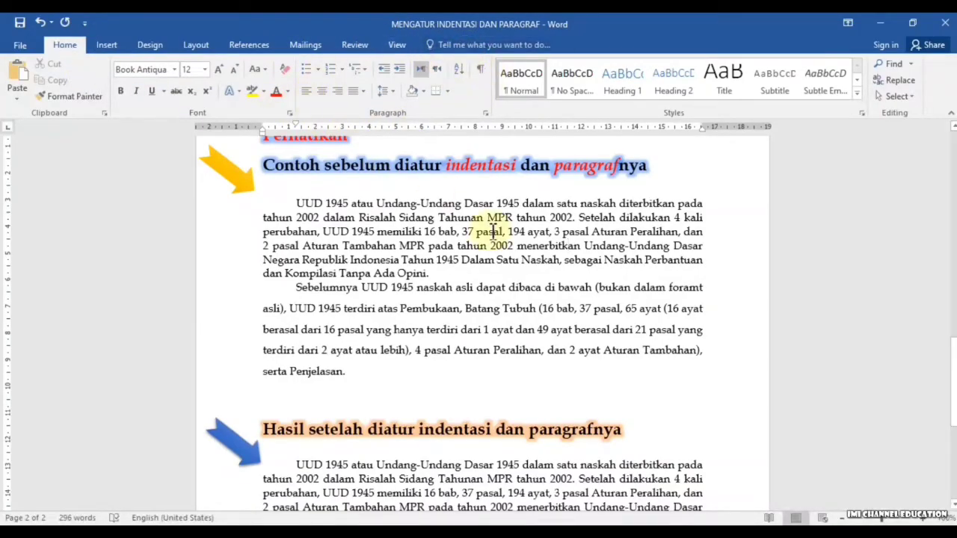
{"action": "left_click_drag", "start_coordinate": [953, 378], "coordinate": [953, 383]}
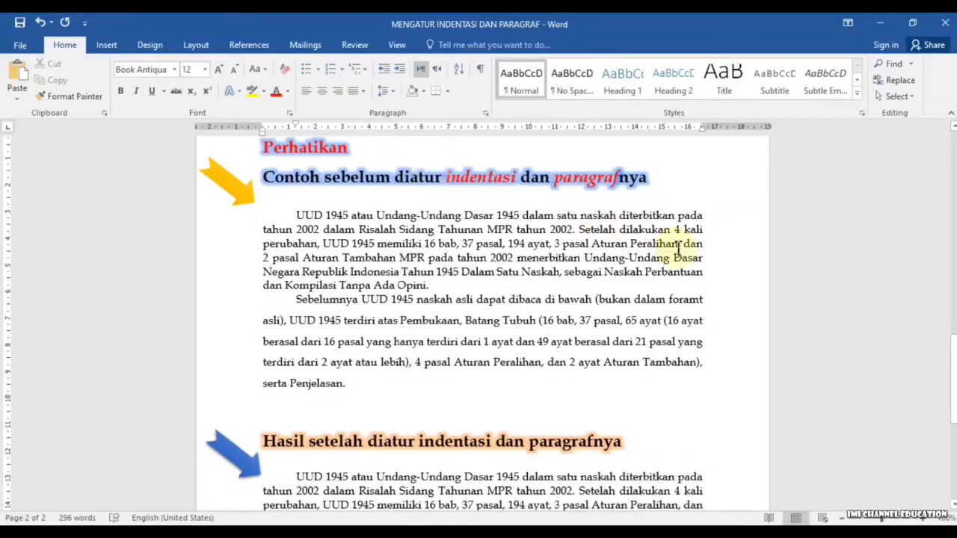
{"action": "left_click_drag", "start_coordinate": [954, 374], "coordinate": [954, 381]}
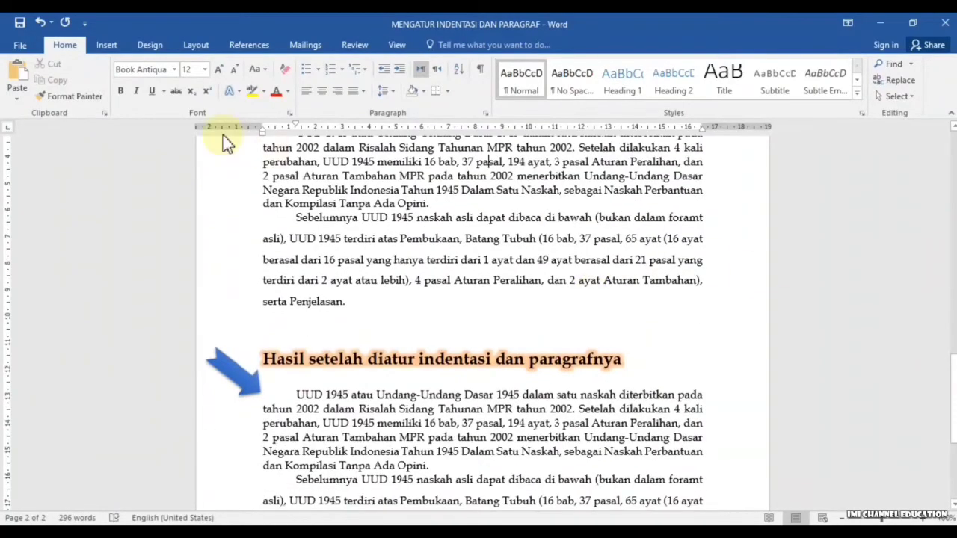
Step: Undo the line spacing, justification and first line indents of both sample paragraphs under "Contoh sebelum diatur indentasi dan paragrafnya"
{"action": "scroll", "coordinate": [299, 175], "scroll_direction": "up", "scroll_amount": 1}
{"action": "left_click", "coordinate": [283, 167]}
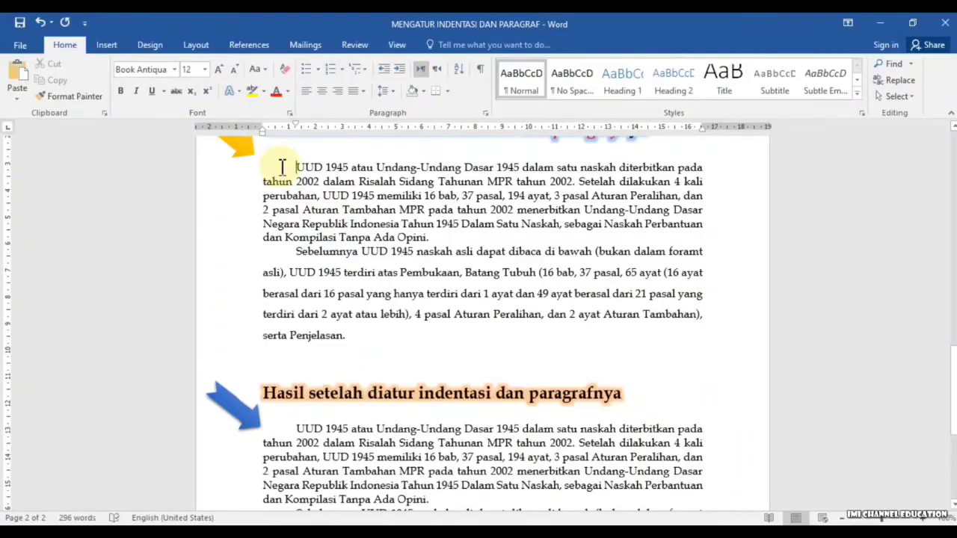
{"action": "key", "text": "ctrl+z"}
{"action": "key", "text": "ctrl+z"}
{"action": "key", "text": "ctrl+z"}
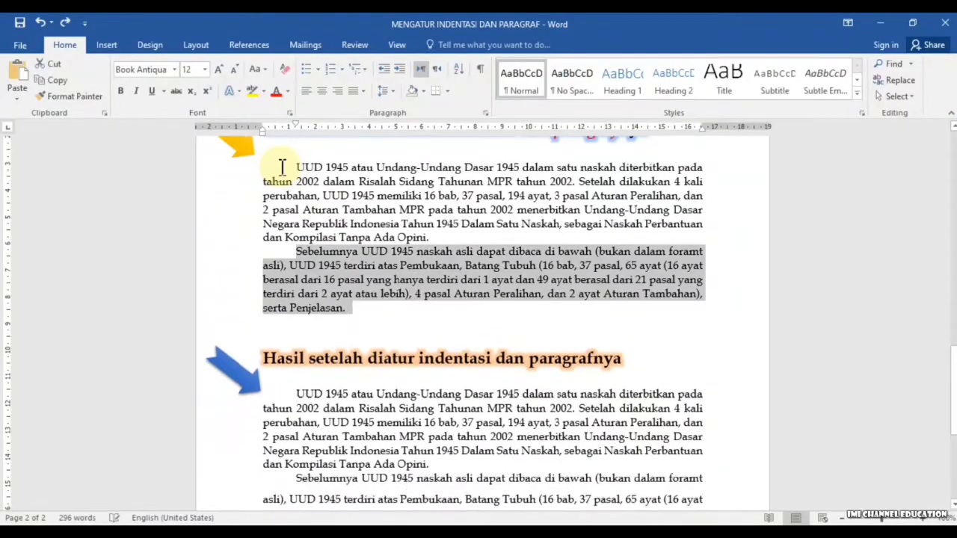
{"action": "key", "text": "ctrl+z"}
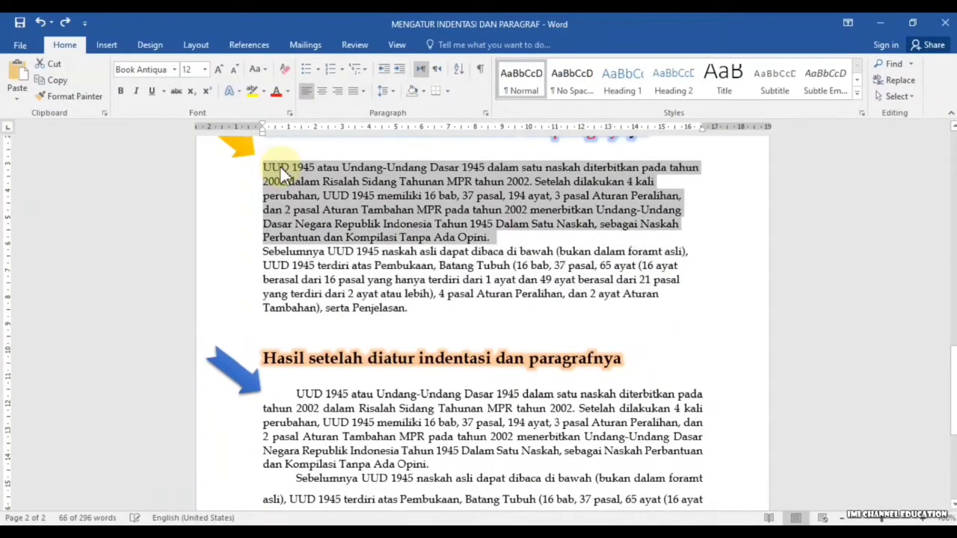
{"action": "left_click", "coordinate": [280, 165]}
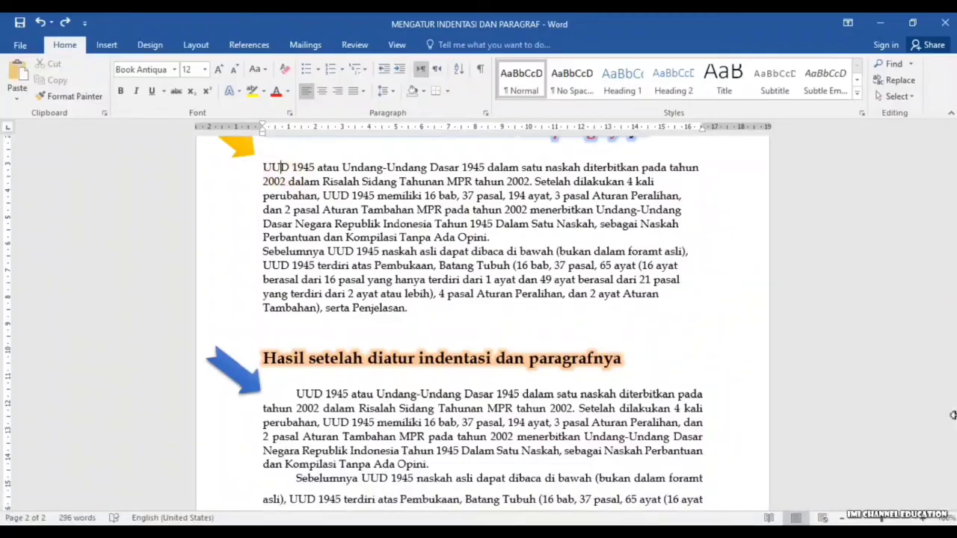
{"action": "mouse_move", "coordinate": [953, 417]}
{"action": "left_mouse_down"}
{"action": "mouse_move", "coordinate": [953, 402]}
{"action": "mouse_move", "coordinate": [953, 422]}
{"action": "left_mouse_up"}
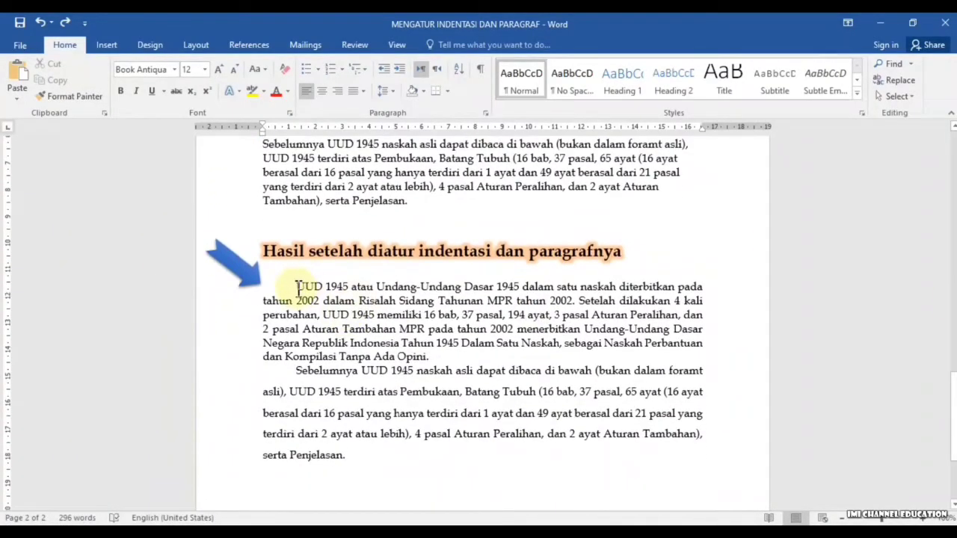
{"action": "left_click_drag", "start_coordinate": [296, 286], "coordinate": [393, 453]}
{"action": "left_click", "coordinate": [330, 314]}
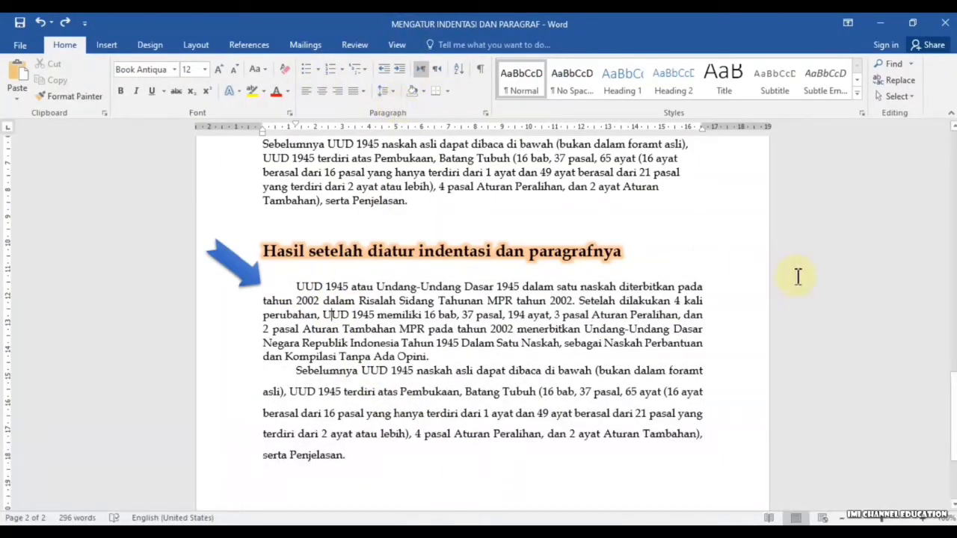
Step: Give the first sample paragraph, starting "UUD 1945 atau", a First line special indent of 1,27 cm in the paragraph settings
{"action": "left_click_drag", "start_coordinate": [953, 412], "coordinate": [953, 396]}
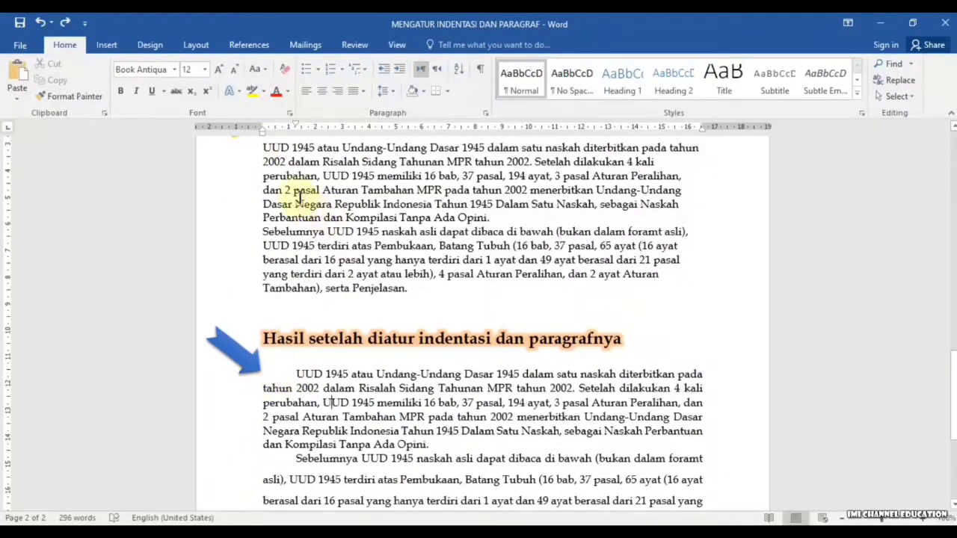
{"action": "left_click_drag", "start_coordinate": [263, 150], "coordinate": [495, 220]}
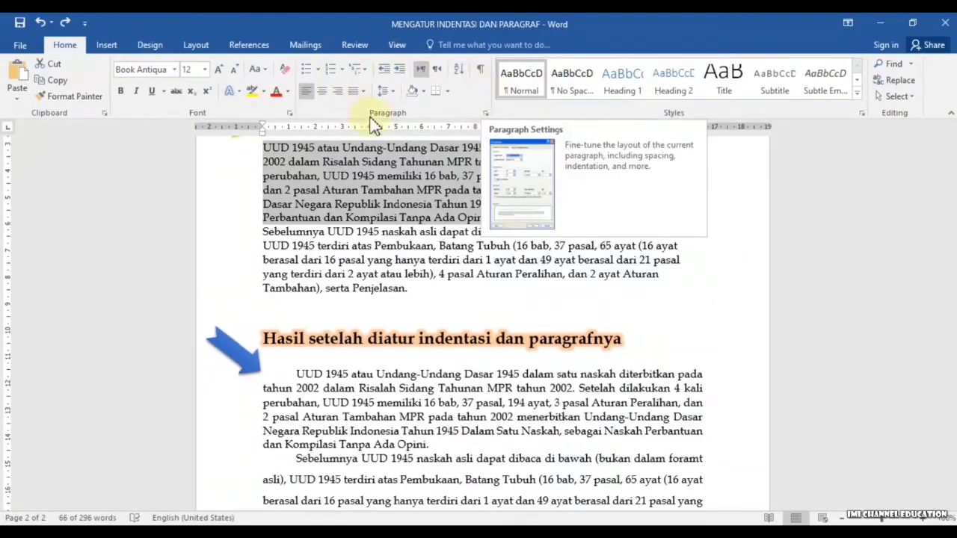
{"action": "left_click", "coordinate": [484, 115]}
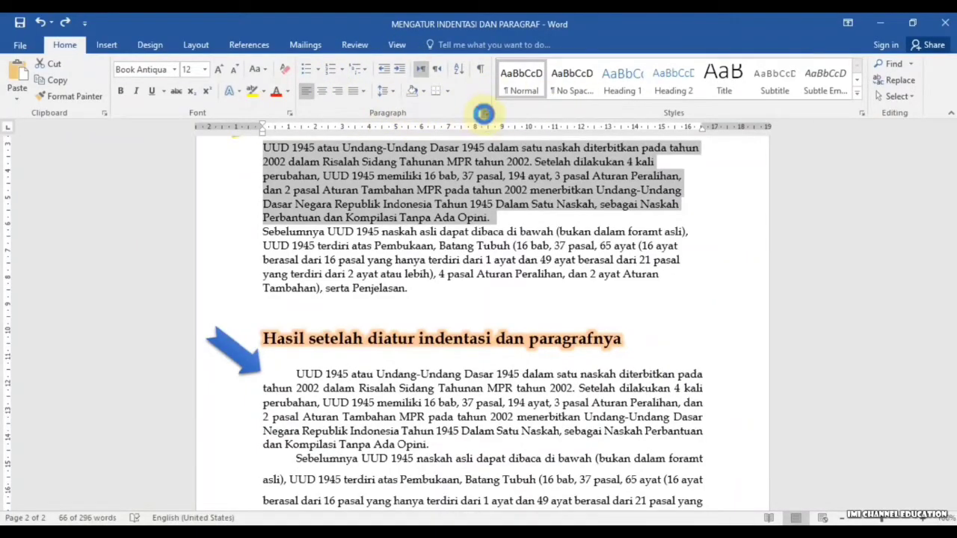
{"action": "left_click_drag", "start_coordinate": [568, 65], "coordinate": [690, 100]}
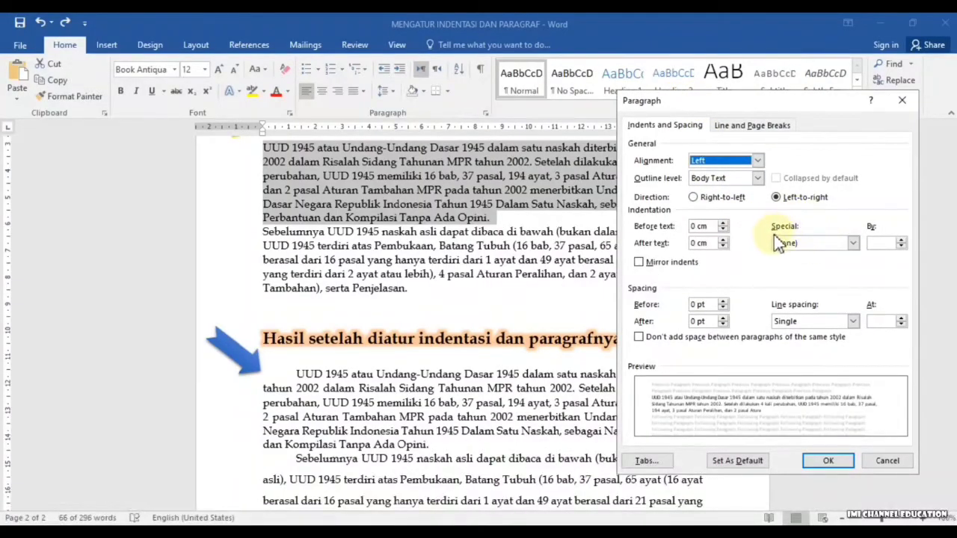
{"action": "left_click", "coordinate": [815, 244]}
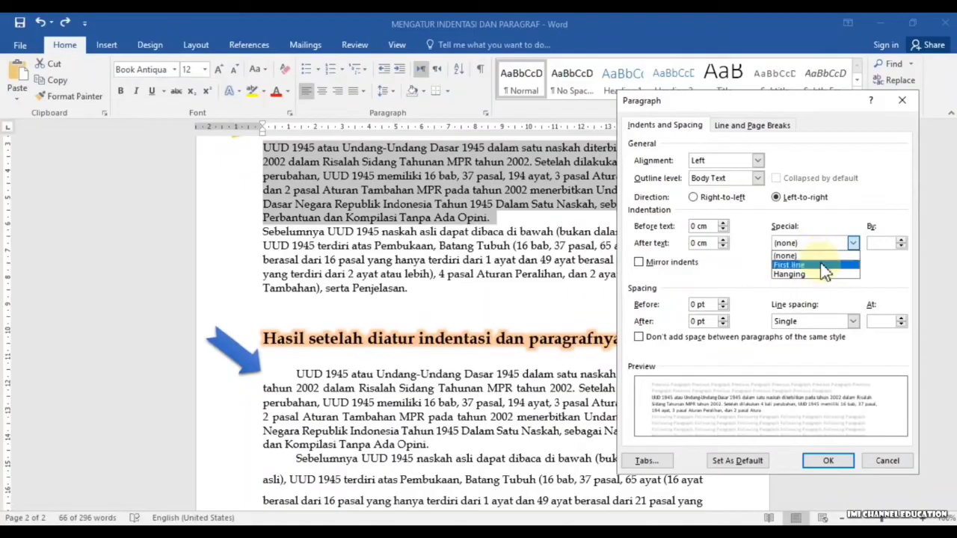
{"action": "left_click", "coordinate": [792, 265]}
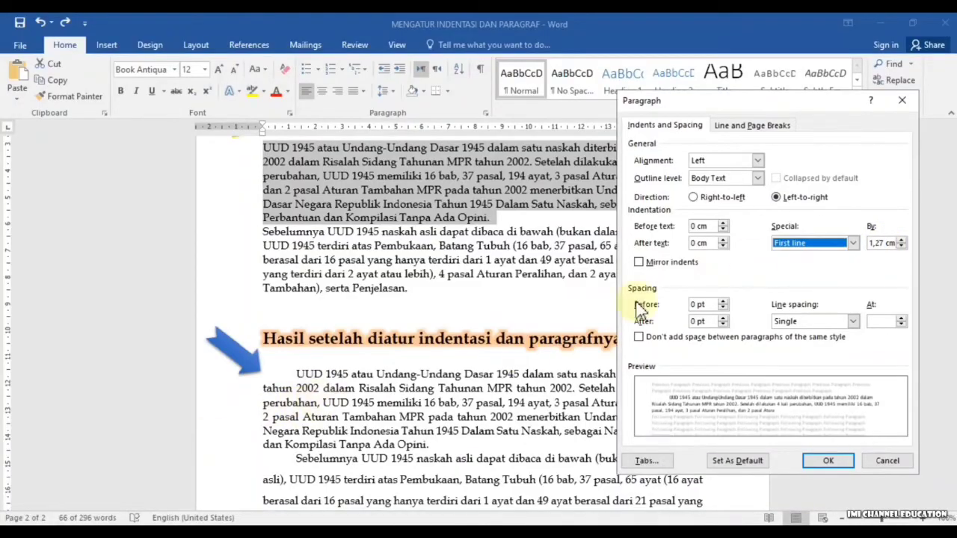
{"action": "left_click", "coordinate": [798, 243]}
{"action": "left_click", "coordinate": [801, 252]}
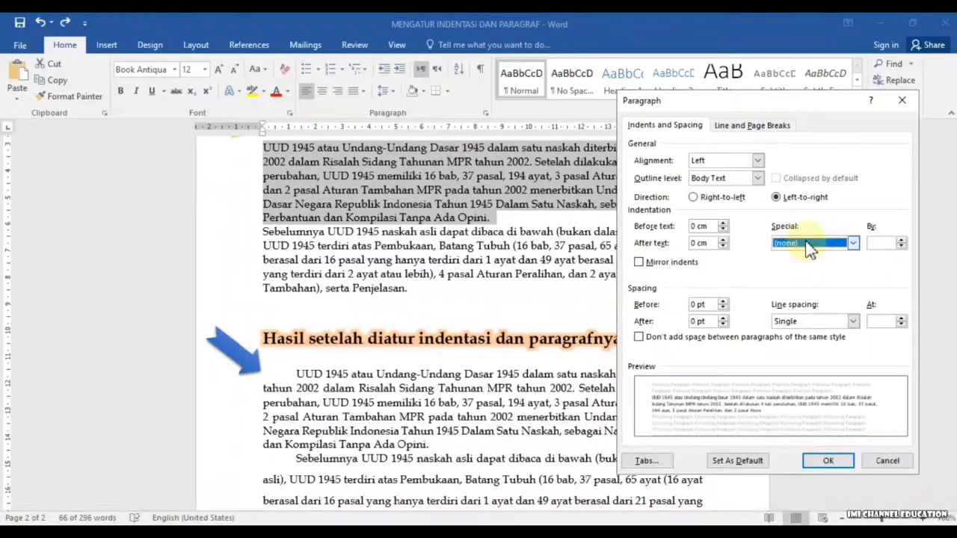
{"action": "left_click", "coordinate": [809, 247]}
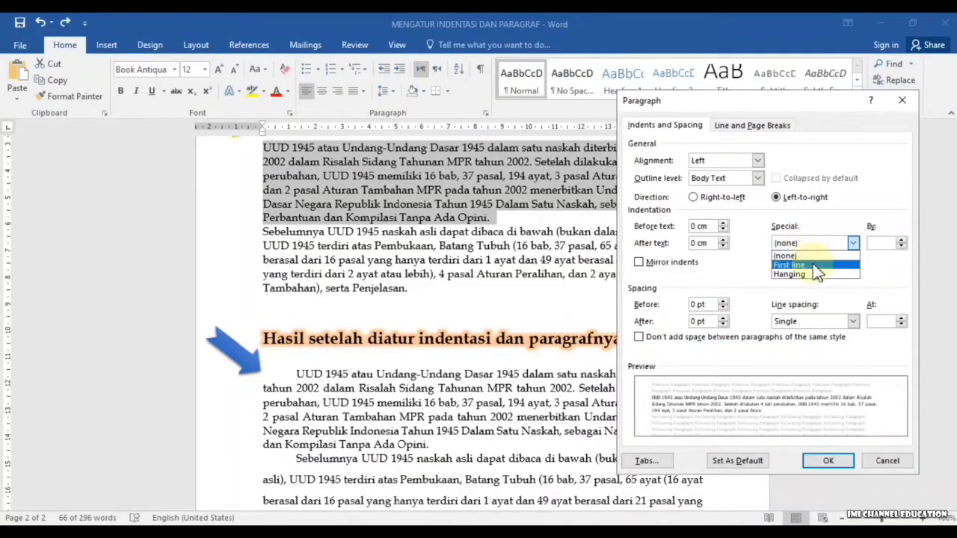
{"action": "left_click", "coordinate": [813, 265]}
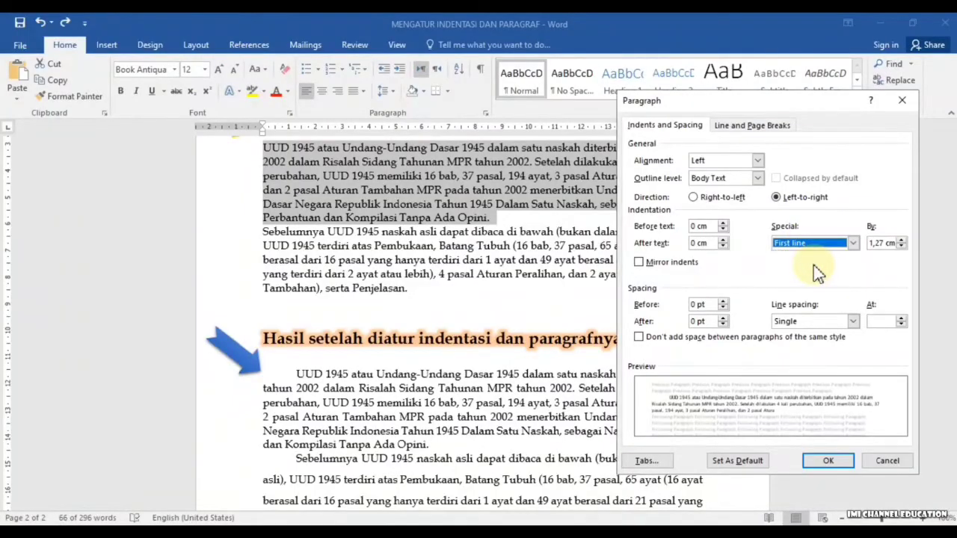
{"action": "left_click", "coordinate": [828, 461]}
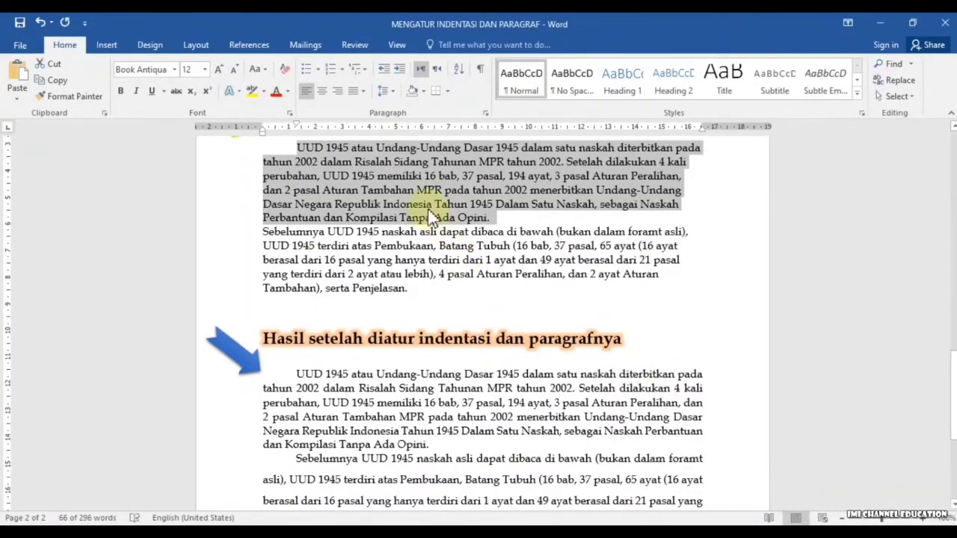
Step: Apply a First line special indent of 1,27 cm to the second sample paragraph, starting "Sebelumnya UUD 1945", in the paragraph settings
{"action": "left_click_drag", "start_coordinate": [258, 229], "coordinate": [441, 292]}
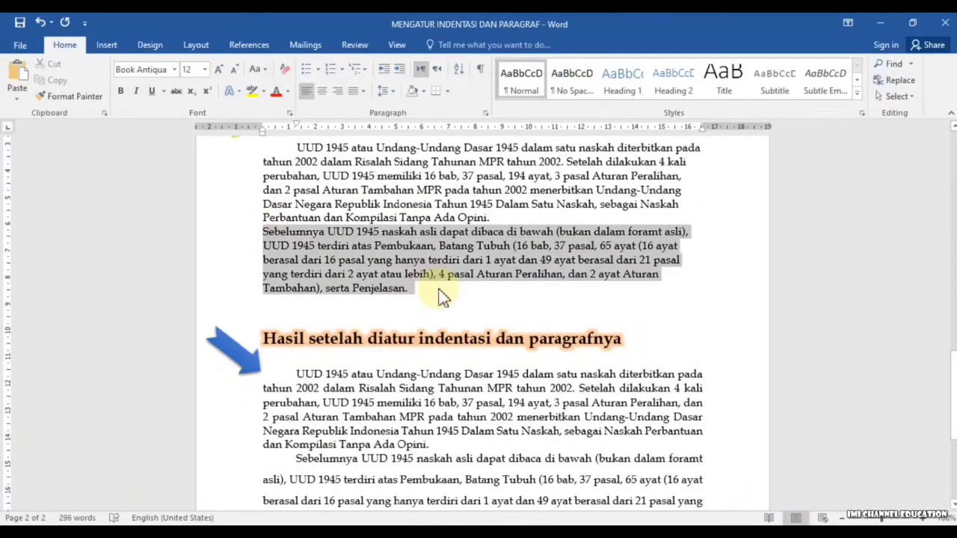
{"action": "left_click", "coordinate": [486, 114]}
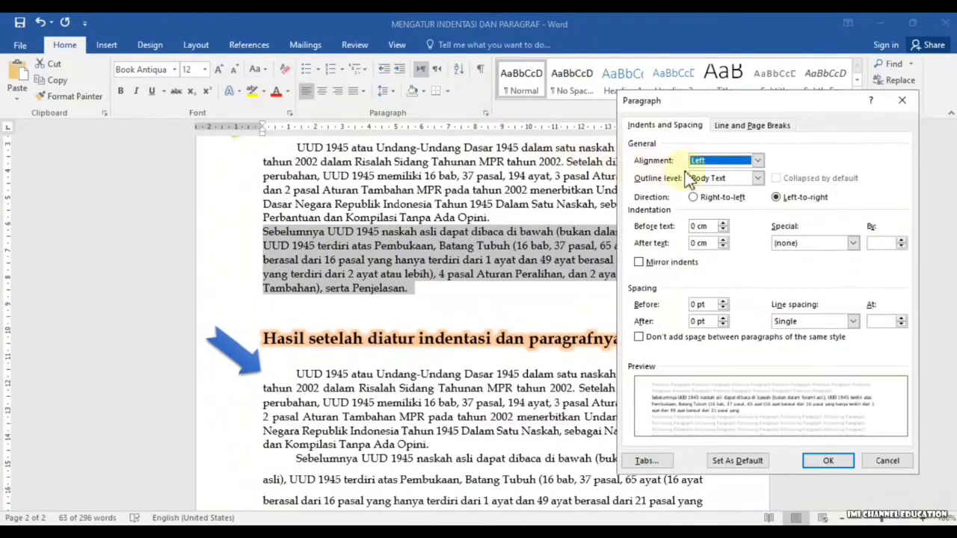
{"action": "left_click", "coordinate": [820, 246]}
{"action": "left_click", "coordinate": [825, 264]}
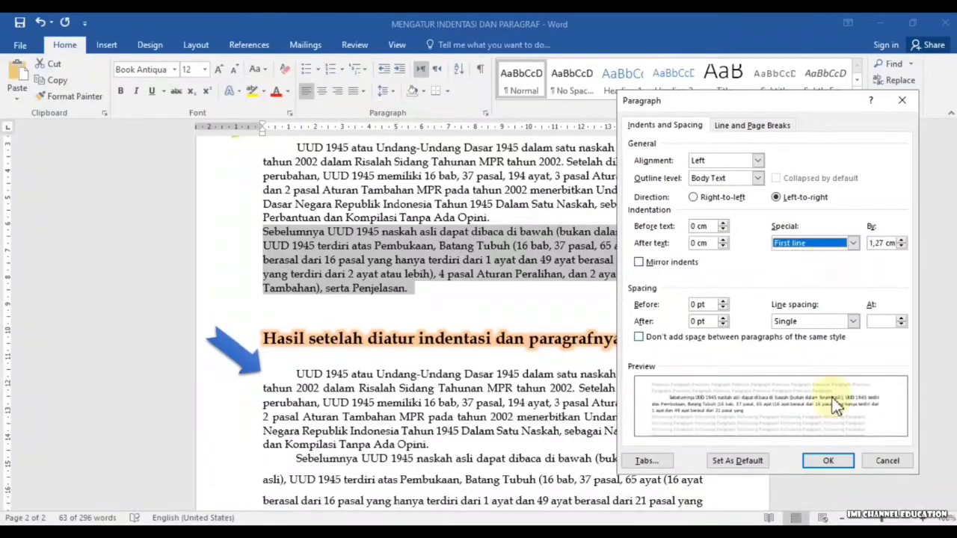
{"action": "left_click", "coordinate": [828, 460]}
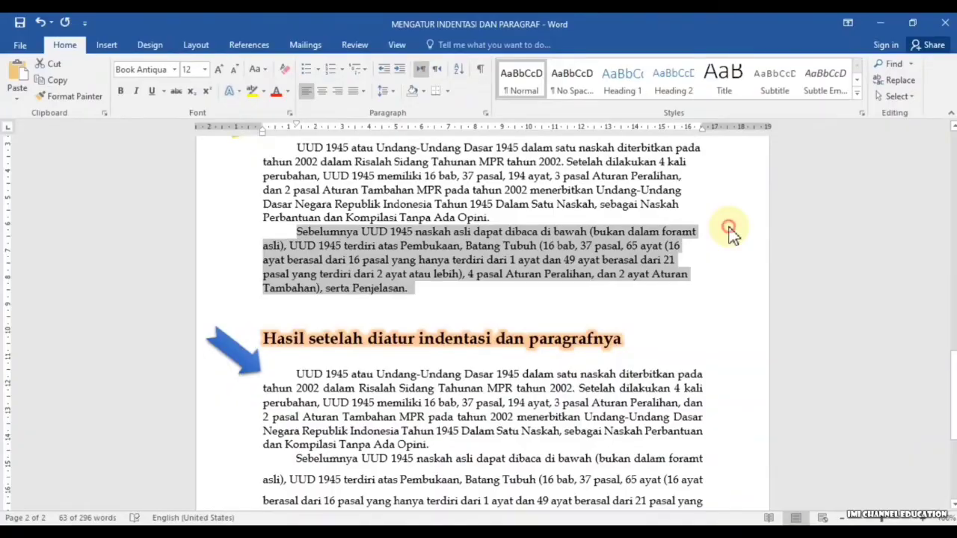
{"action": "left_click", "coordinate": [730, 229]}
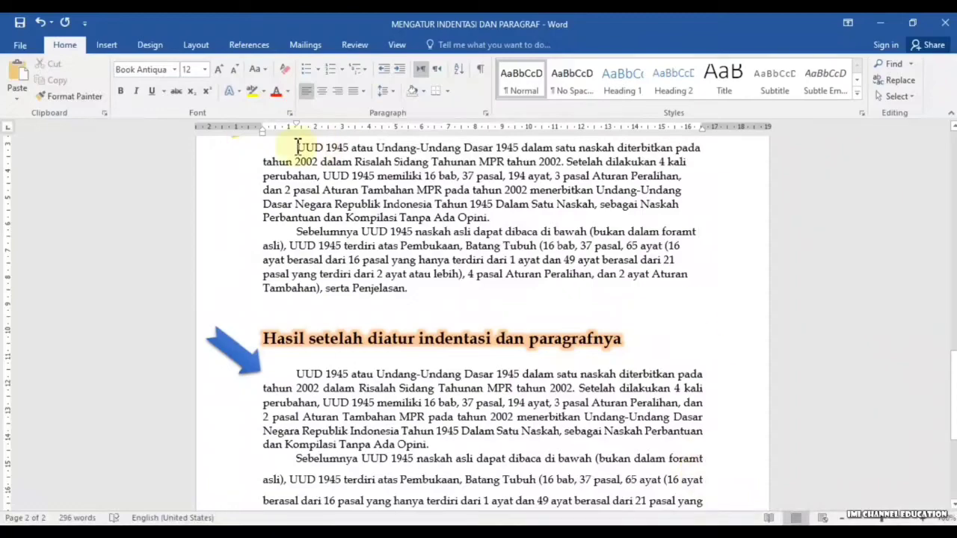
Step: Set the alignment of both sample paragraphs above "Hasil setelah diatur indentasi dan paragrafnya" to Justified in the paragraph settings
{"action": "left_click_drag", "start_coordinate": [294, 148], "coordinate": [416, 290]}
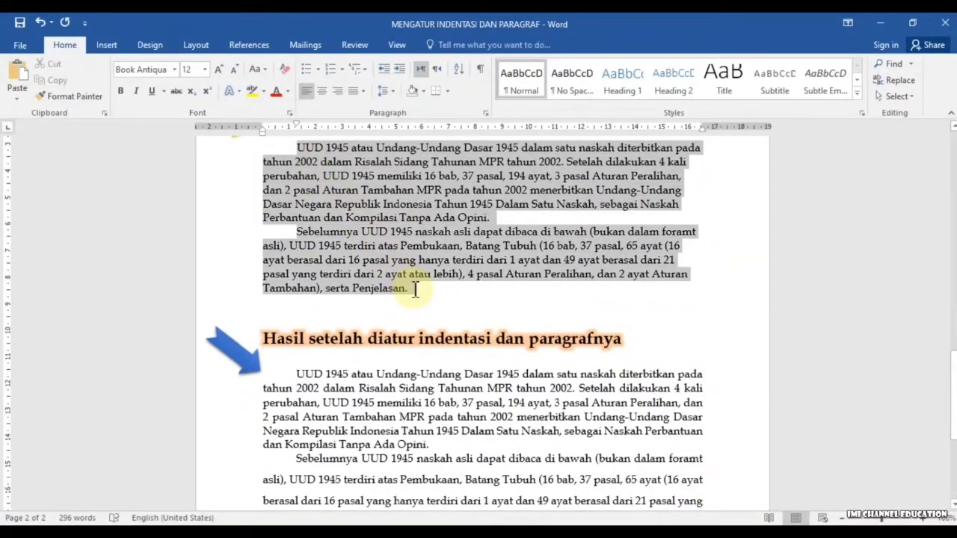
{"action": "left_click", "coordinate": [486, 115]}
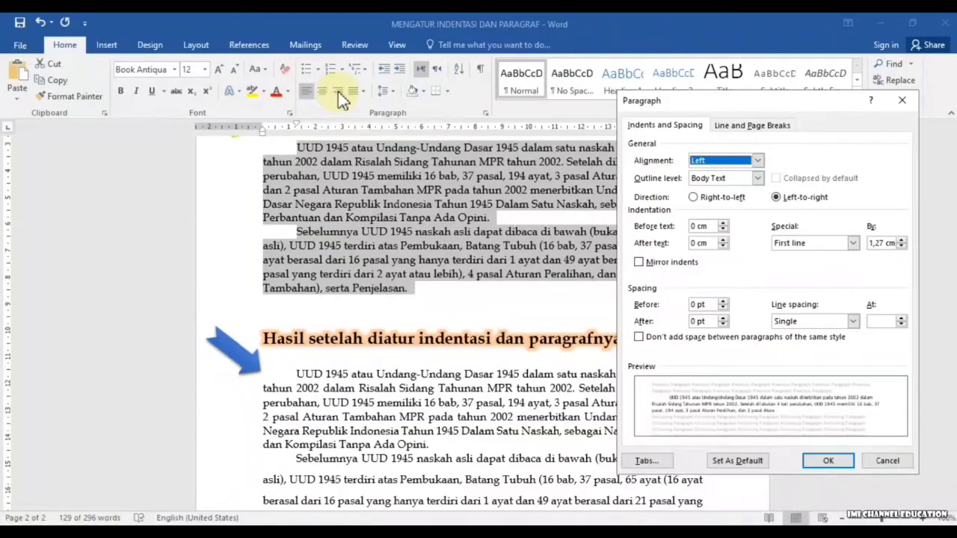
{"action": "left_click", "coordinate": [710, 164]}
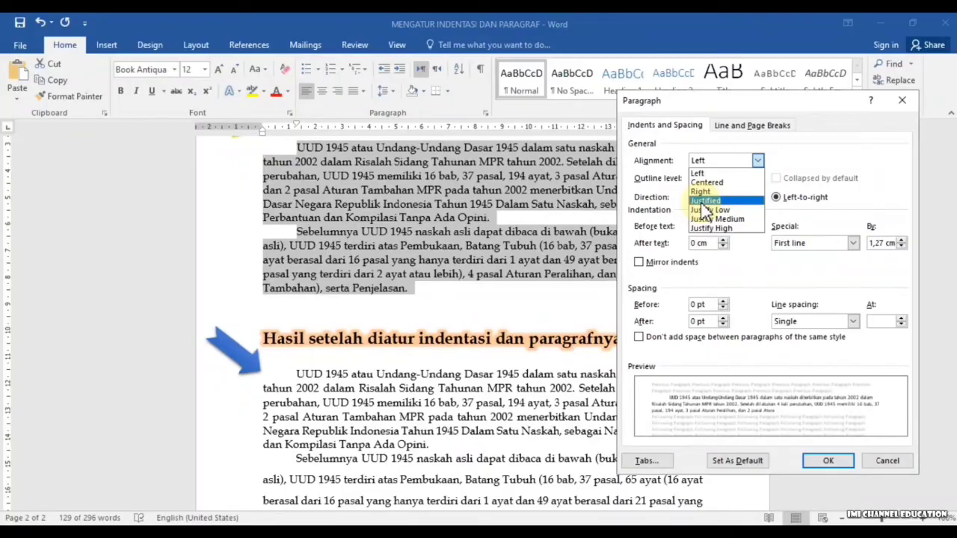
{"action": "left_click", "coordinate": [706, 201]}
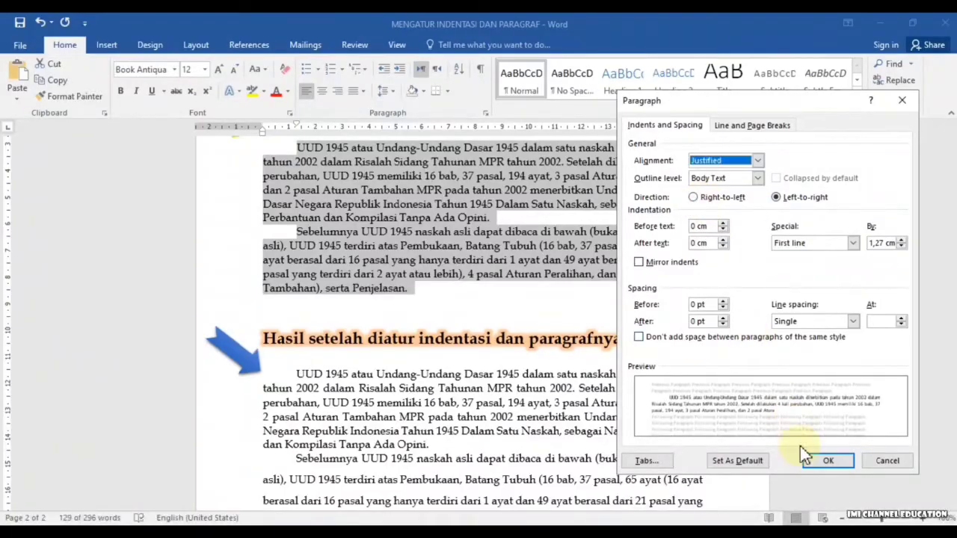
{"action": "left_click", "coordinate": [828, 460]}
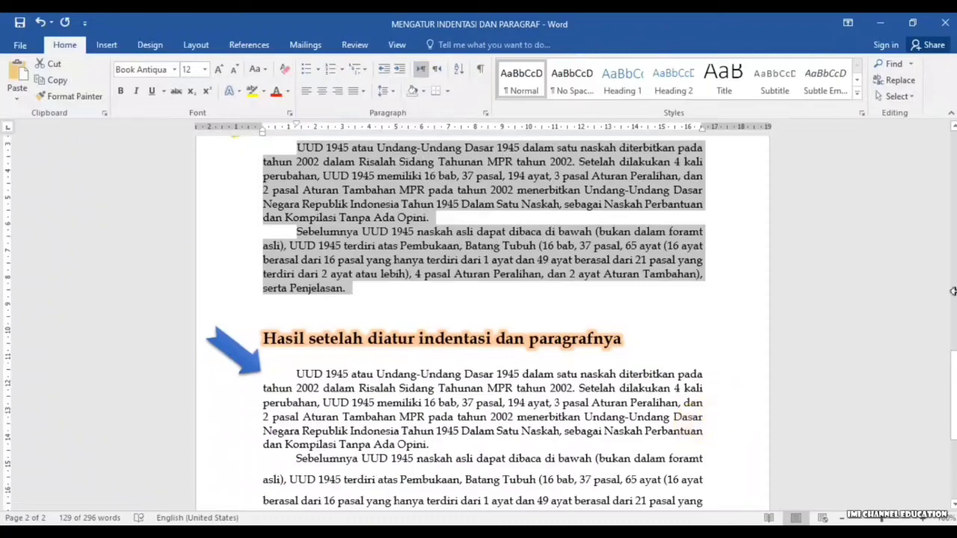
{"action": "left_click", "coordinate": [438, 222]}
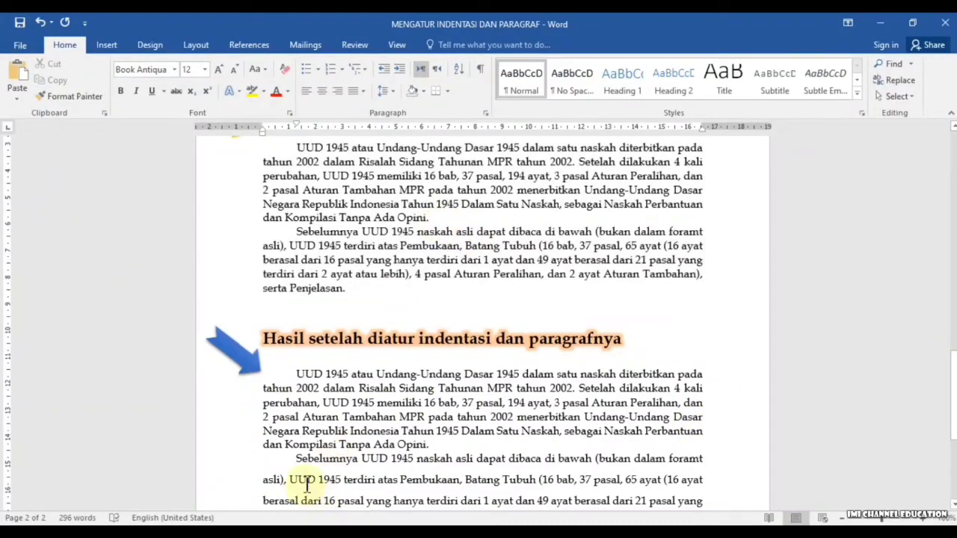
{"action": "left_click_drag", "start_coordinate": [294, 458], "coordinate": [372, 468]}
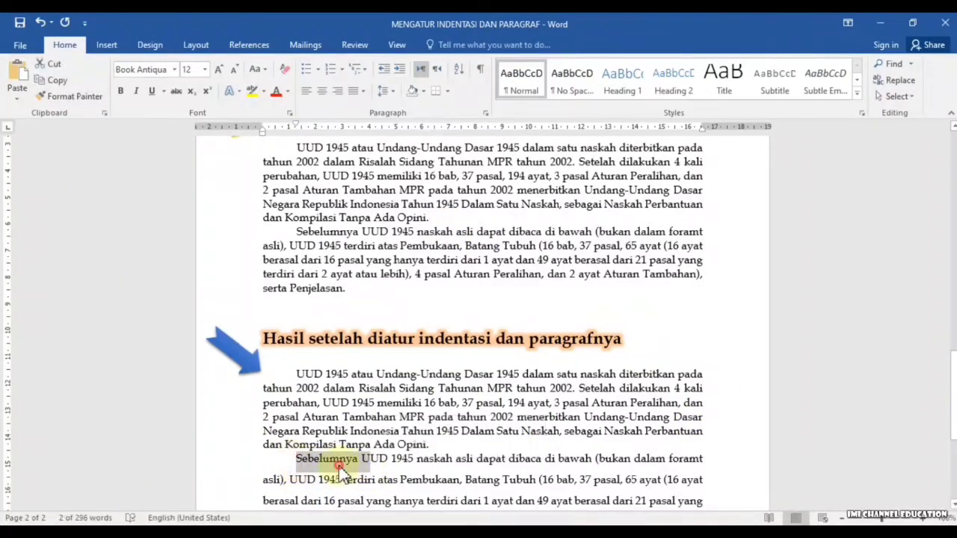
{"action": "left_click", "coordinate": [340, 459]}
{"action": "left_click_drag", "start_coordinate": [298, 453], "coordinate": [395, 458]}
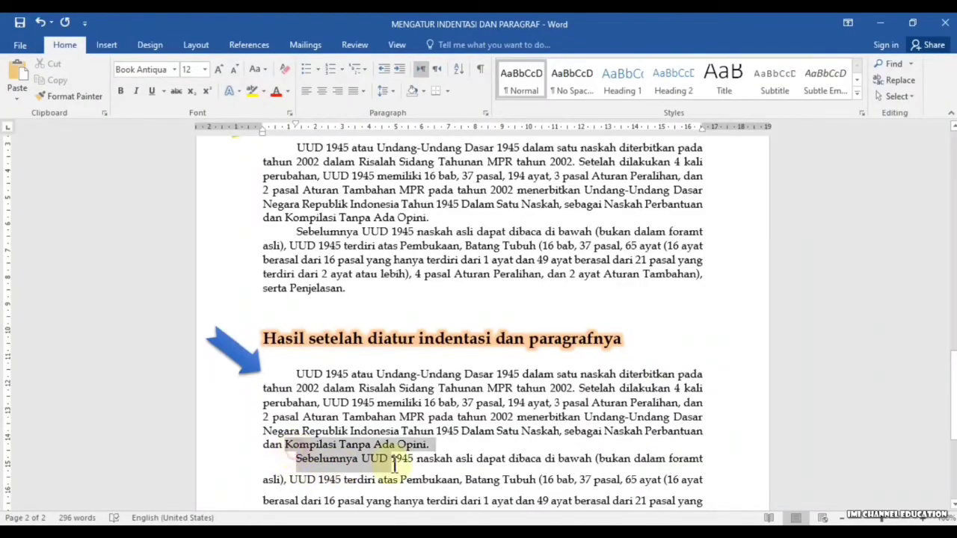
{"action": "left_click", "coordinate": [255, 480]}
{"action": "left_click", "coordinate": [243, 477]}
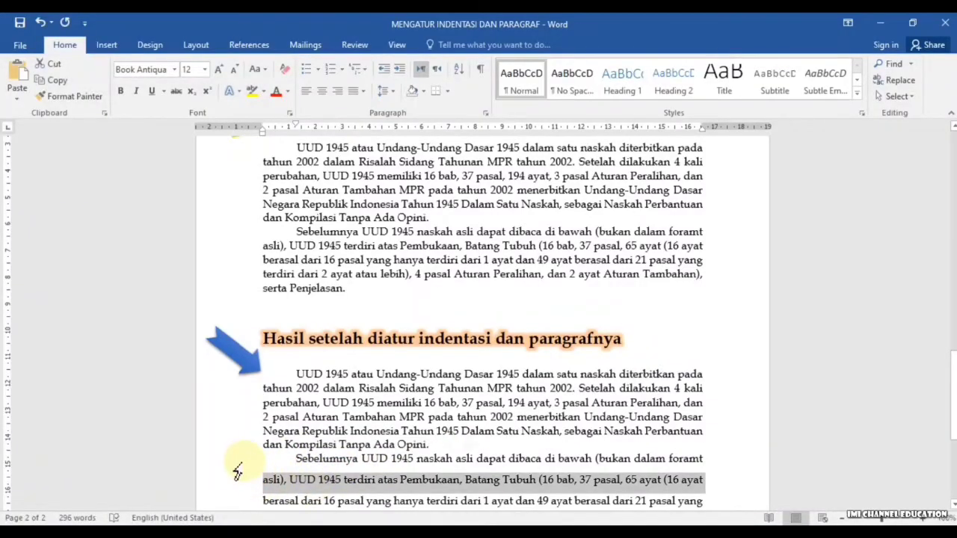
{"action": "left_click", "coordinate": [243, 457]}
{"action": "left_click", "coordinate": [499, 260]}
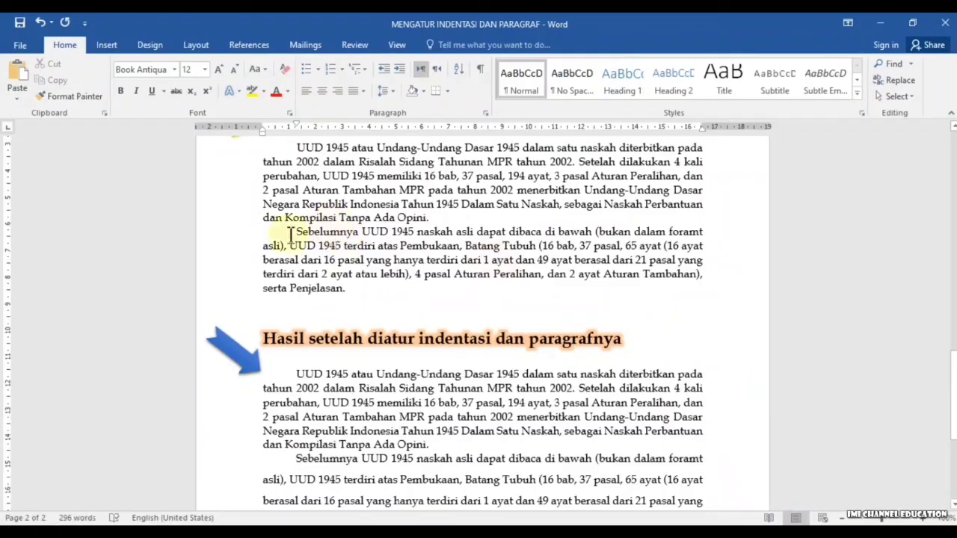
Step: Set the line spacing of the second sample paragraph, starting "Sebelumnya UUD 1945", to 1,5 lines in the paragraph settings
{"action": "left_click_drag", "start_coordinate": [296, 232], "coordinate": [372, 295]}
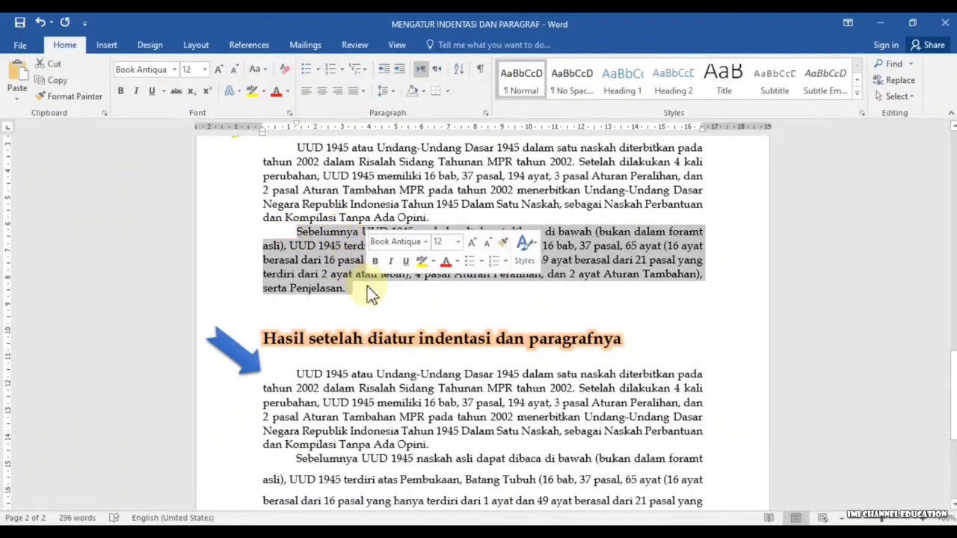
{"action": "left_click", "coordinate": [395, 90]}
{"action": "left_click", "coordinate": [394, 89]}
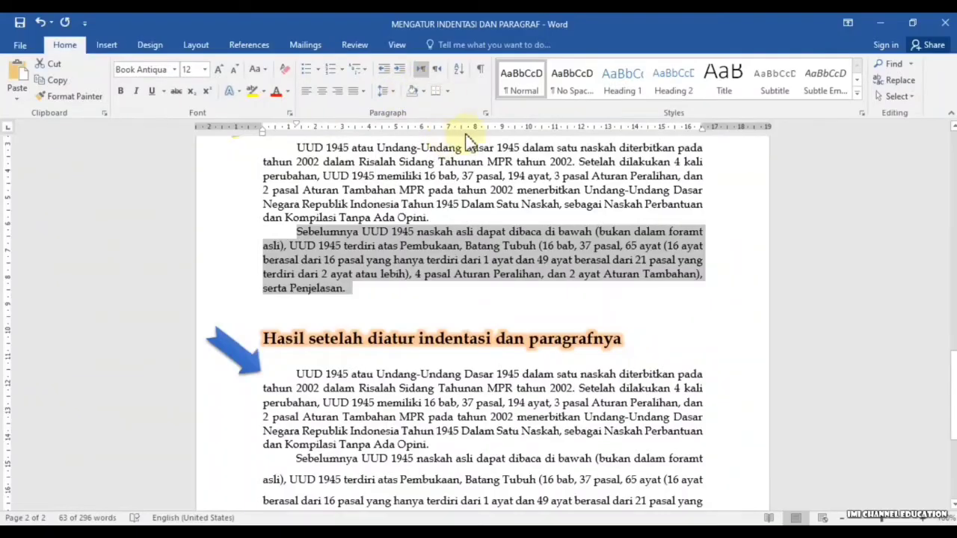
{"action": "left_click", "coordinate": [487, 115]}
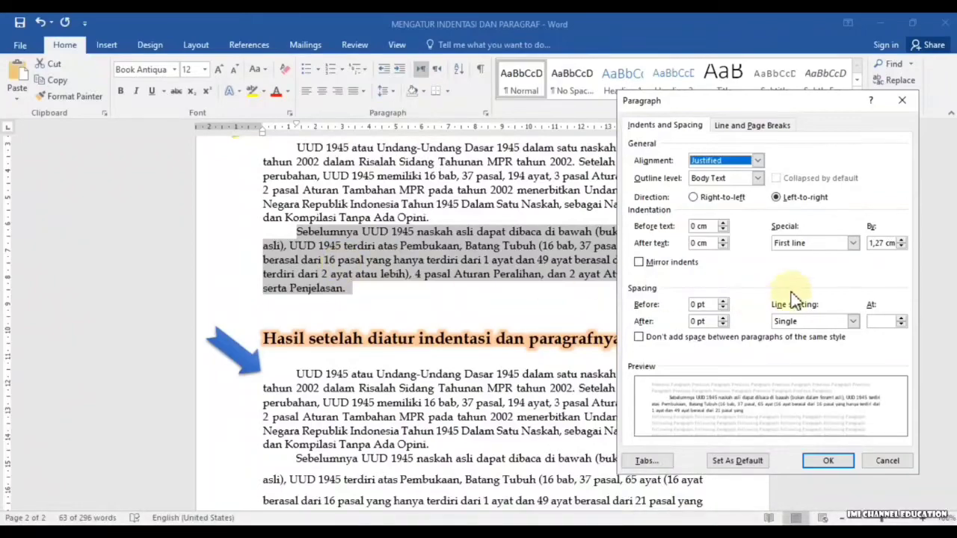
{"action": "left_click", "coordinate": [852, 320]}
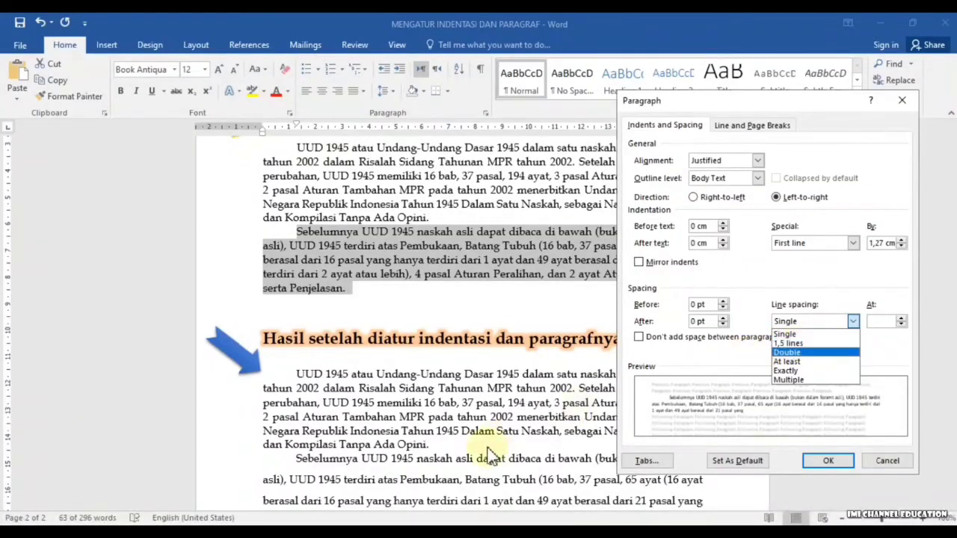
{"action": "left_click", "coordinate": [829, 345]}
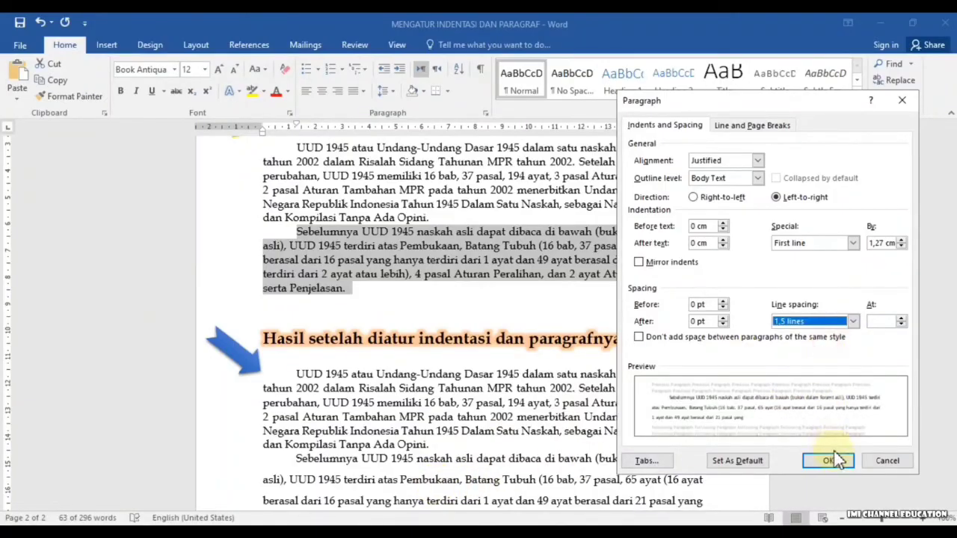
{"action": "left_click", "coordinate": [831, 460]}
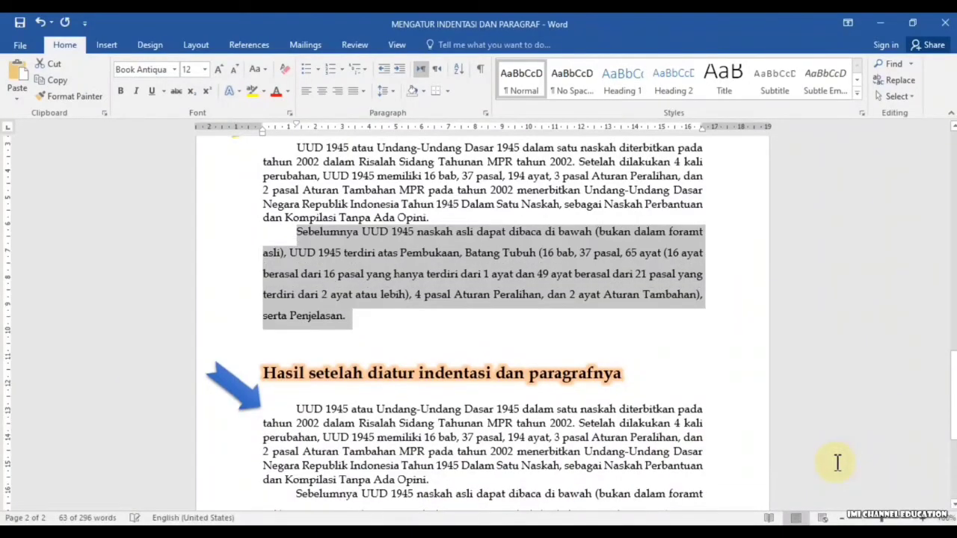
{"action": "left_click", "coordinate": [828, 355]}
{"action": "scroll", "coordinate": [845, 358], "scroll_direction": "up", "scroll_amount": 1}
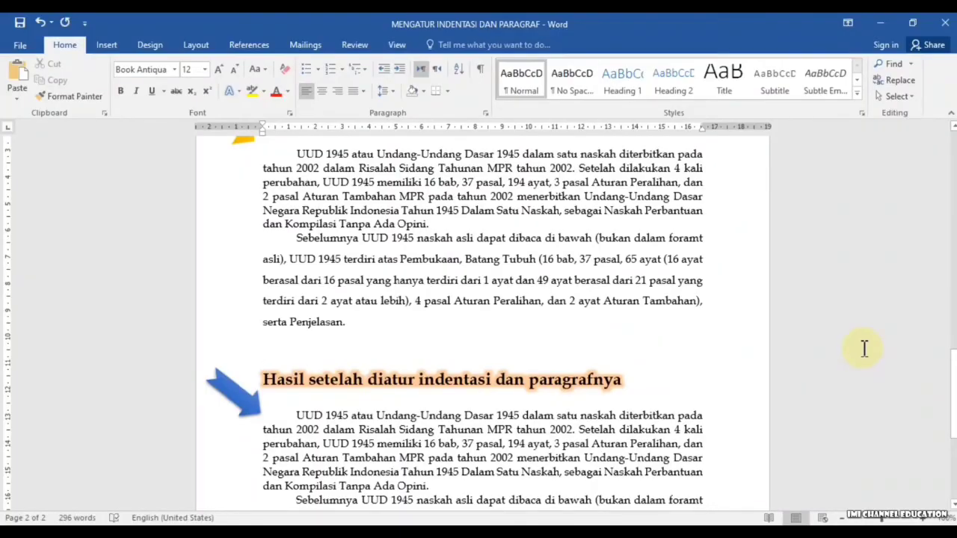
{"action": "scroll", "coordinate": [863, 348], "scroll_direction": "down", "scroll_amount": 1, "text": "ctrl"}
{"action": "scroll", "coordinate": [861, 345], "scroll_direction": "down", "scroll_amount": 1, "text": "ctrl"}
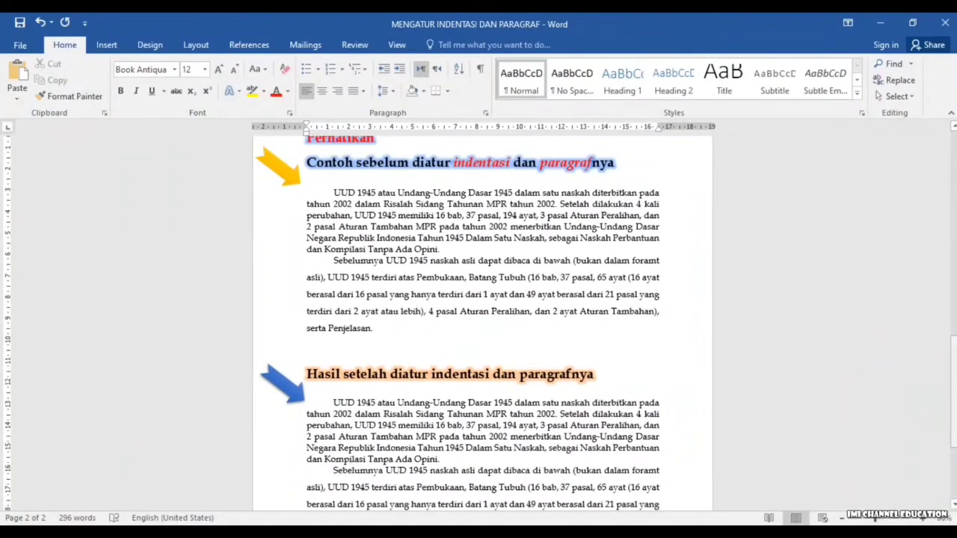
{"action": "left_click_drag", "start_coordinate": [953, 377], "coordinate": [953, 397]}
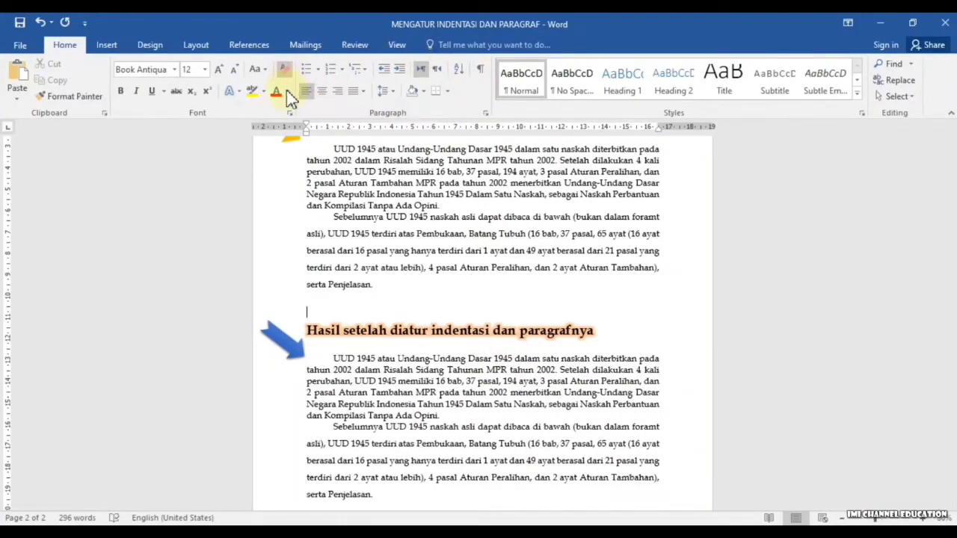
{"action": "left_click", "coordinate": [491, 114]}
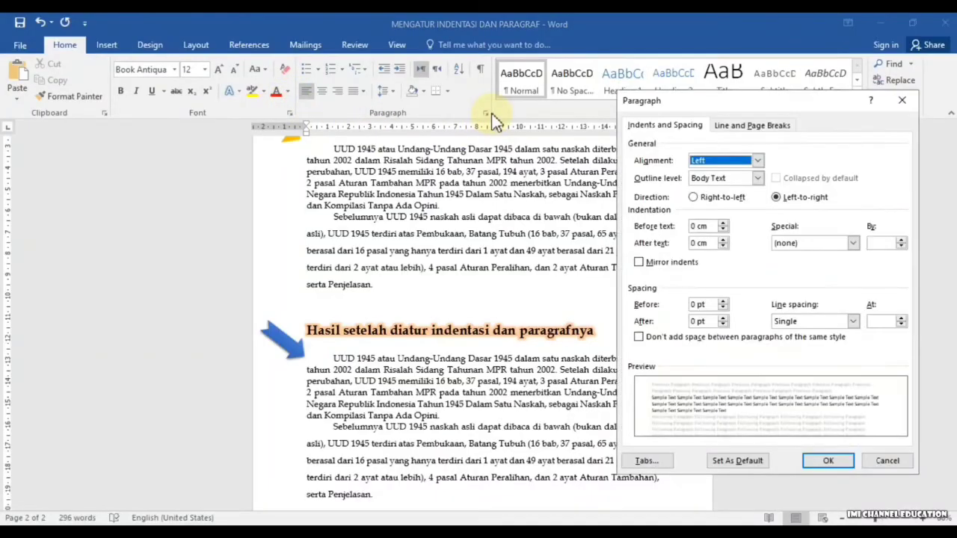
{"action": "left_click", "coordinate": [878, 461]}
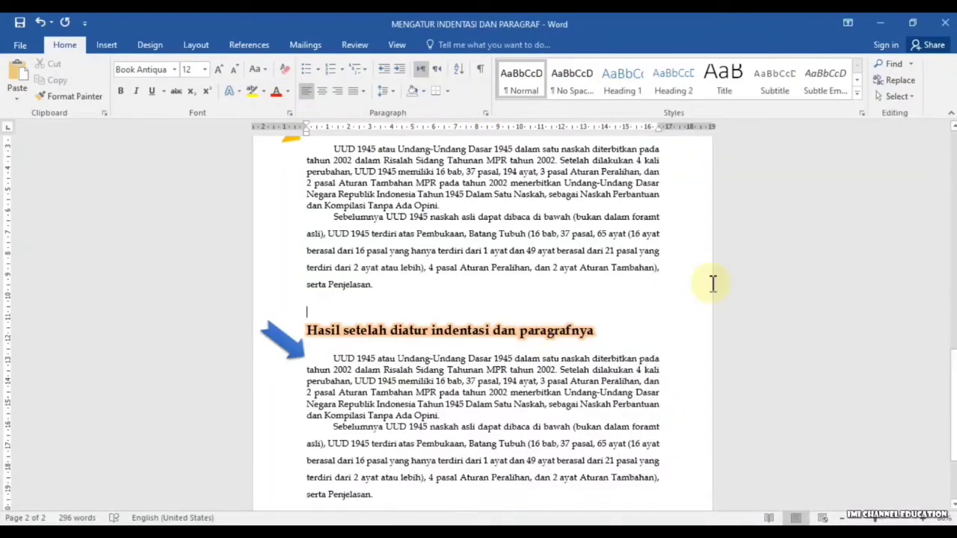
{"action": "left_click_drag", "start_coordinate": [953, 381], "coordinate": [950, 371]}
{"action": "left_click_drag", "start_coordinate": [332, 191], "coordinate": [391, 334]}
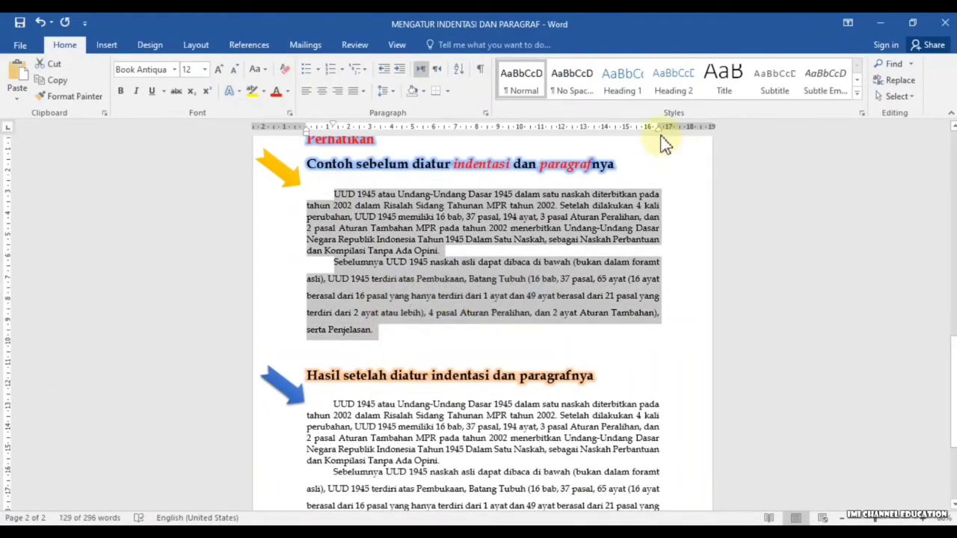
{"action": "mouse_move", "coordinate": [658, 129]}
{"action": "left_mouse_down"}
{"action": "mouse_move", "coordinate": [597, 137]}
{"action": "mouse_move", "coordinate": [658, 139]}
{"action": "left_mouse_up"}
{"action": "left_click", "coordinate": [365, 213]}
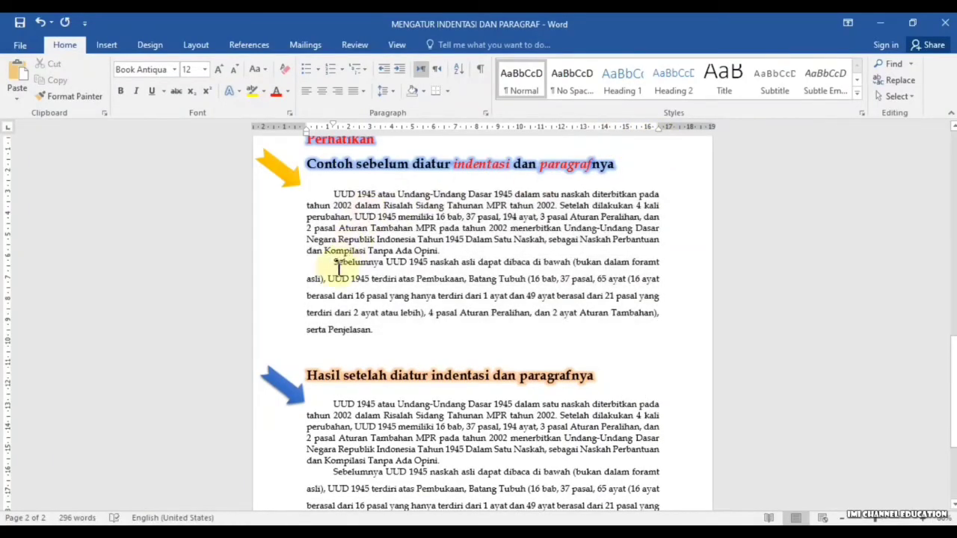
Step: On the ruler, move the second sample paragraph's first line indent to 0 cm and its hanging indent to 3 cm
{"action": "left_click_drag", "start_coordinate": [334, 264], "coordinate": [377, 313]}
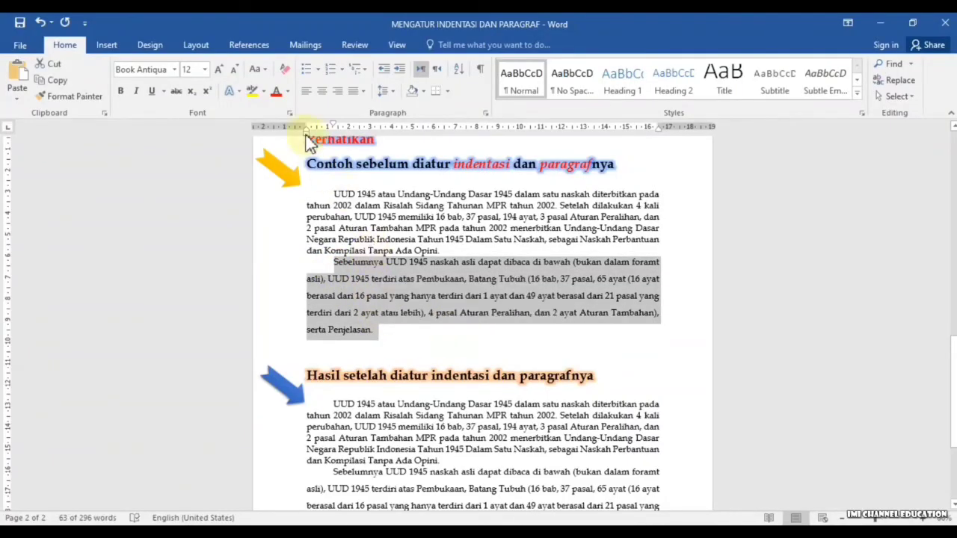
{"action": "left_click_drag", "start_coordinate": [334, 124], "coordinate": [307, 129]}
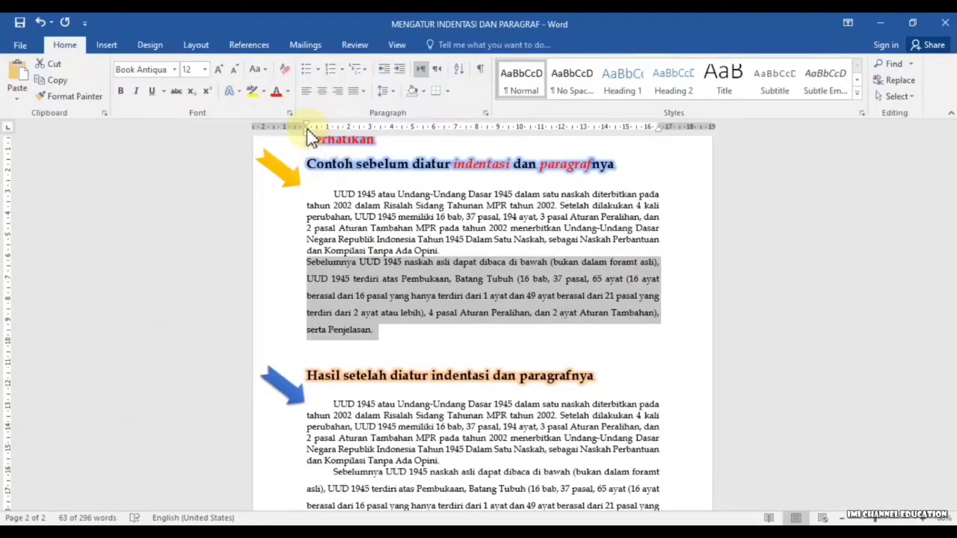
{"action": "scroll", "coordinate": [416, 231], "scroll_direction": "up", "scroll_amount": 2, "text": "ctrl"}
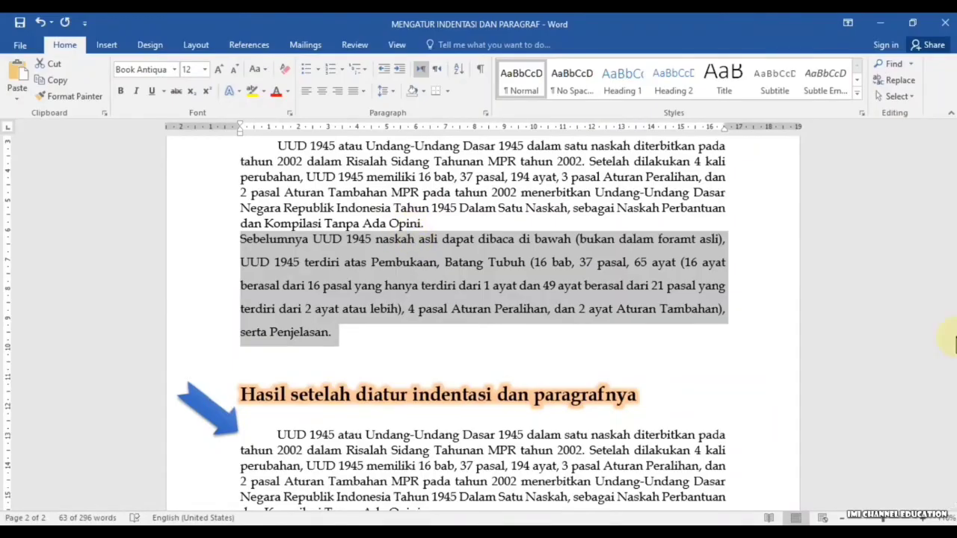
{"action": "left_click_drag", "start_coordinate": [949, 391], "coordinate": [949, 364]}
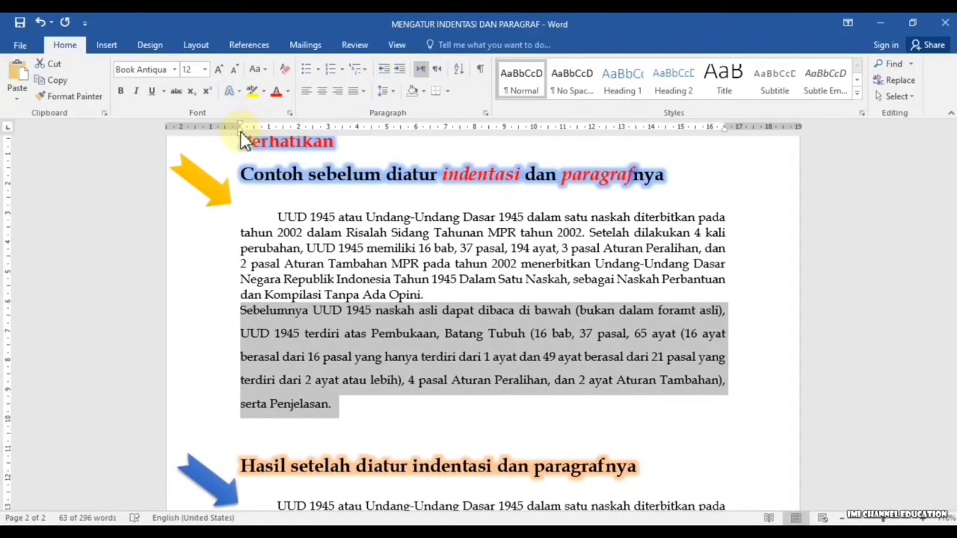
{"action": "mouse_move", "coordinate": [241, 138]}
{"action": "left_mouse_down"}
{"action": "mouse_move", "coordinate": [290, 142]}
{"action": "mouse_move", "coordinate": [329, 162]}
{"action": "mouse_move", "coordinate": [314, 125]}
{"action": "mouse_move", "coordinate": [284, 127]}
{"action": "mouse_move", "coordinate": [254, 146]}
{"action": "mouse_move", "coordinate": [236, 140]}
{"action": "left_mouse_up"}
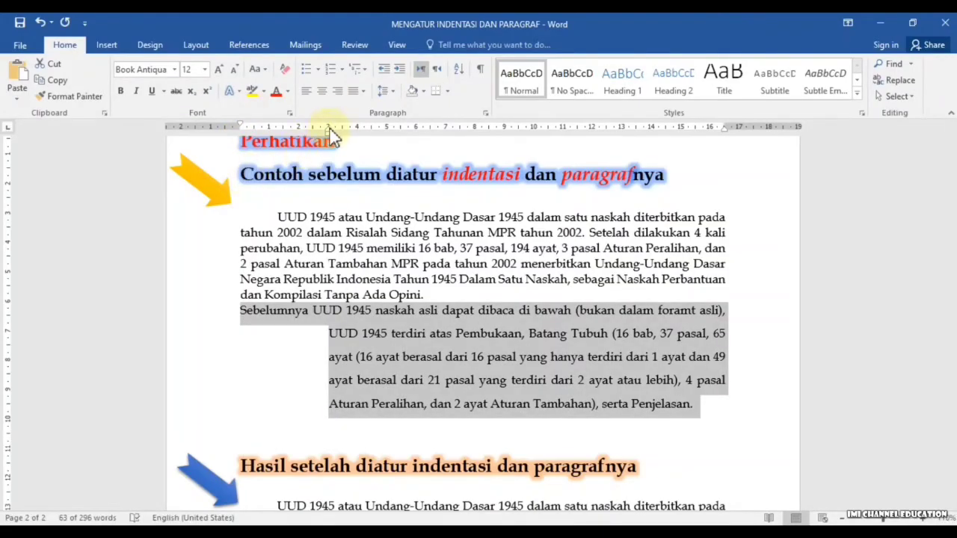
Step: Shift the whole second sample paragraph with the ruler's left indent to 2 cm, 4 cm and about 7,75 cm, and try its right indent
{"action": "mouse_move", "coordinate": [329, 132]}
{"action": "left_mouse_down"}
{"action": "mouse_move", "coordinate": [296, 131]}
{"action": "mouse_move", "coordinate": [363, 147]}
{"action": "mouse_move", "coordinate": [299, 146]}
{"action": "left_mouse_up"}
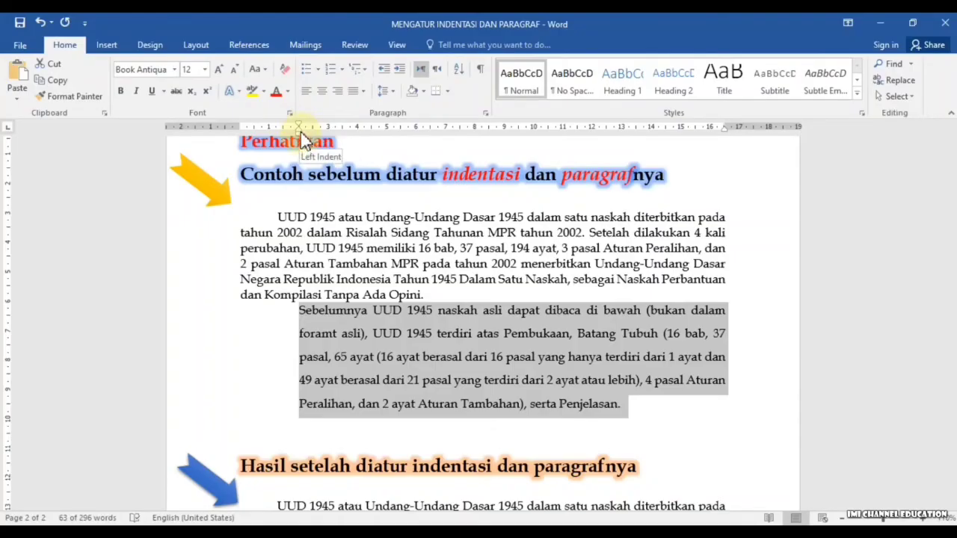
{"action": "left_click", "coordinate": [304, 317]}
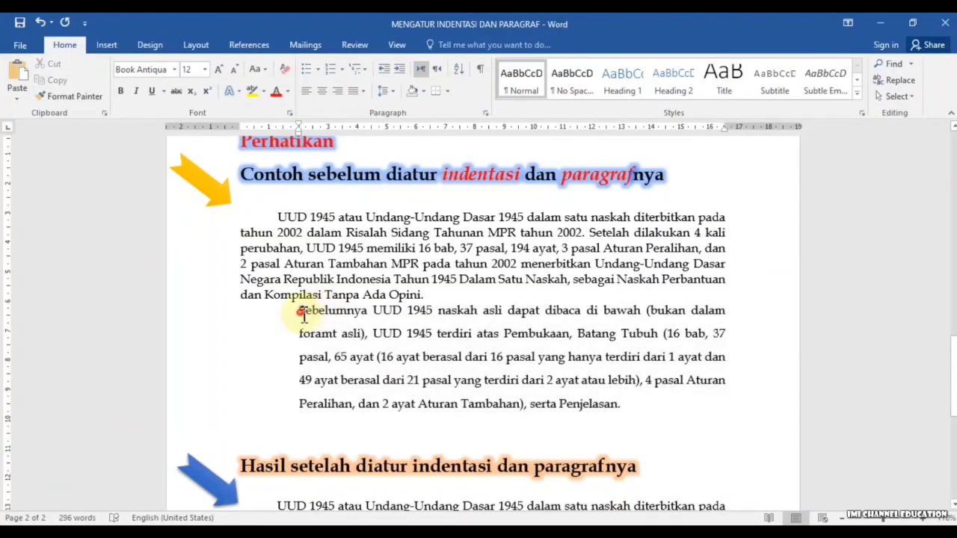
{"action": "left_click_drag", "start_coordinate": [300, 312], "coordinate": [657, 404]}
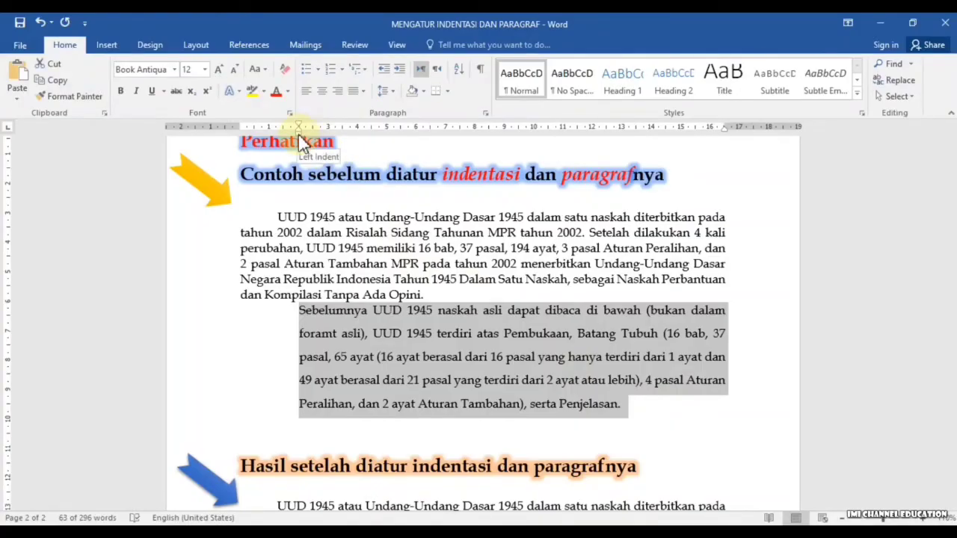
{"action": "left_click_drag", "start_coordinate": [298, 133], "coordinate": [357, 133]}
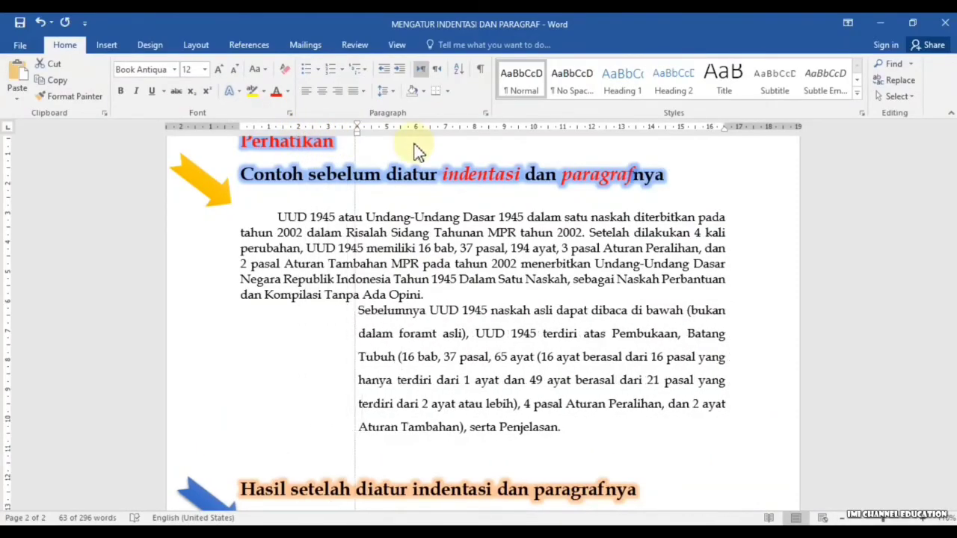
{"action": "left_click_drag", "start_coordinate": [415, 144], "coordinate": [466, 143]}
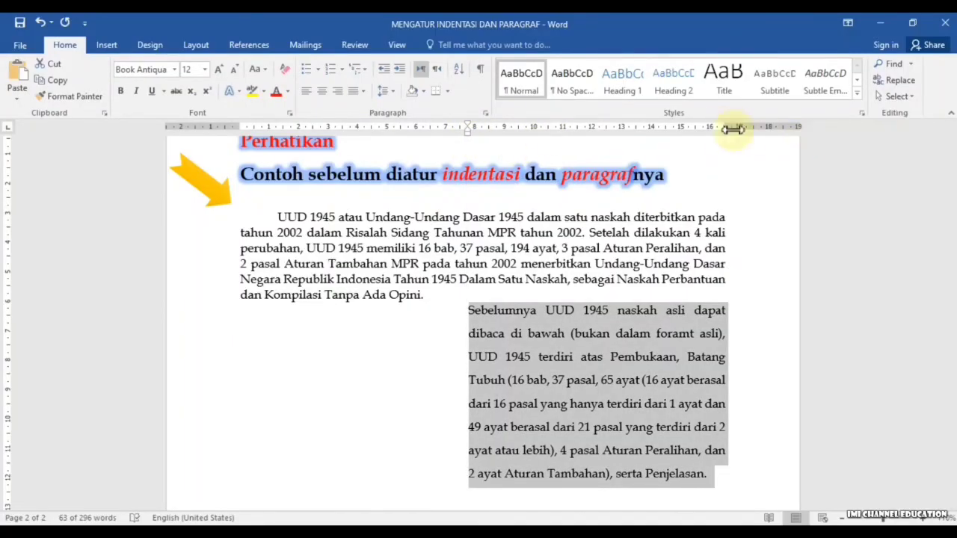
{"action": "mouse_move", "coordinate": [724, 132]}
{"action": "left_mouse_down"}
{"action": "mouse_move", "coordinate": [693, 135]}
{"action": "mouse_move", "coordinate": [724, 136]}
{"action": "left_mouse_up"}
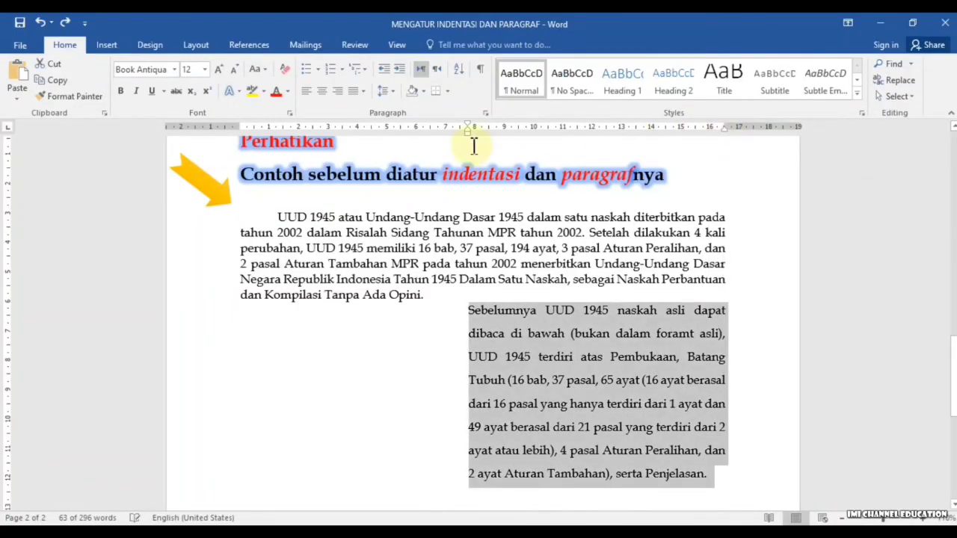
Step: Return the second sample paragraph's left indent to 0 cm and set its first line indent to about 1,27 cm on the ruler
{"action": "mouse_move", "coordinate": [467, 133]}
{"action": "left_mouse_down"}
{"action": "mouse_move", "coordinate": [328, 123]}
{"action": "mouse_move", "coordinate": [357, 133]}
{"action": "left_mouse_up"}
{"action": "mouse_move", "coordinate": [244, 138]}
{"action": "left_mouse_down"}
{"action": "mouse_move", "coordinate": [177, 150]}
{"action": "mouse_move", "coordinate": [247, 153]}
{"action": "mouse_move", "coordinate": [239, 153]}
{"action": "mouse_move", "coordinate": [245, 160]}
{"action": "left_mouse_up"}
{"action": "mouse_move", "coordinate": [239, 125]}
{"action": "left_mouse_down"}
{"action": "mouse_move", "coordinate": [307, 127]}
{"action": "mouse_move", "coordinate": [282, 146]}
{"action": "left_mouse_up"}
{"action": "left_click", "coordinate": [420, 247]}
{"action": "scroll", "coordinate": [419, 247], "scroll_direction": "down", "scroll_amount": 1}
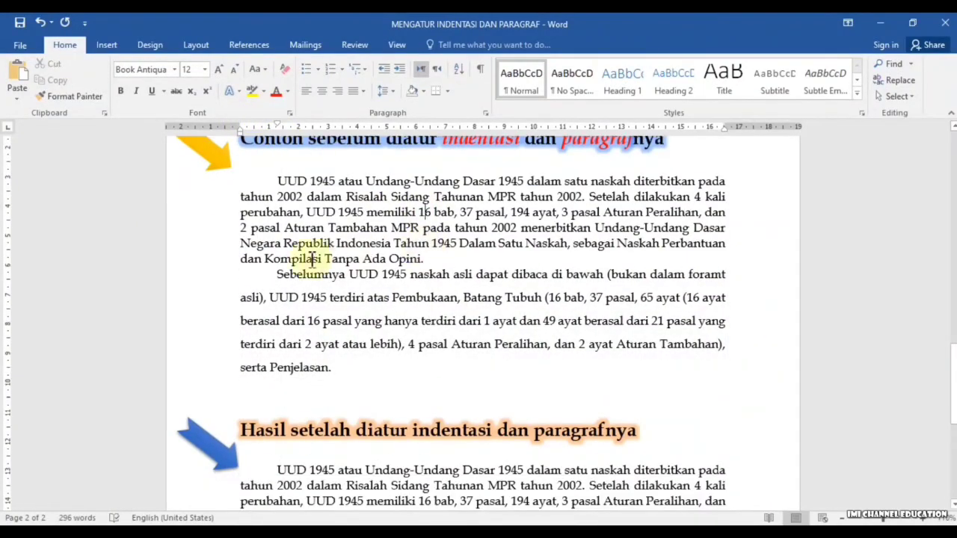
{"action": "left_click_drag", "start_coordinate": [954, 410], "coordinate": [953, 183]}
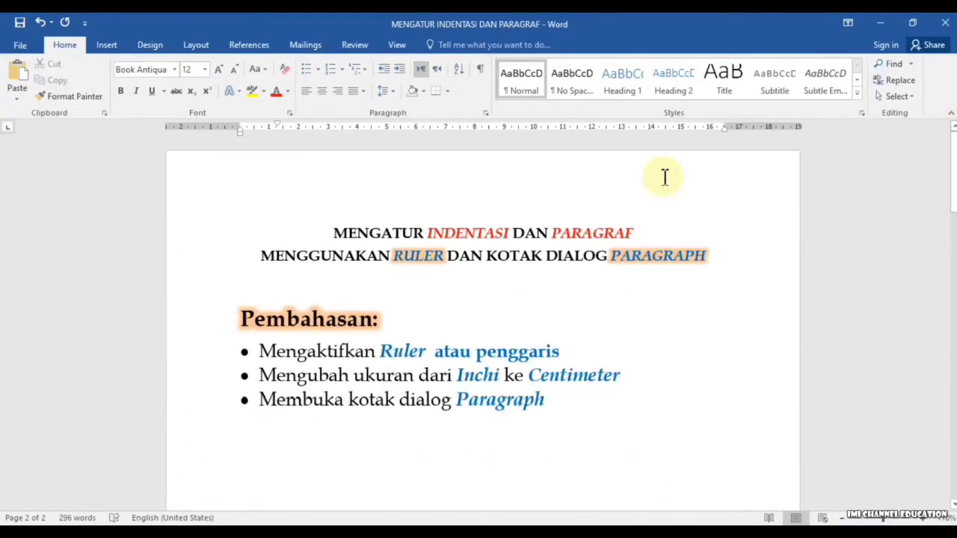
{"action": "left_click", "coordinate": [515, 232]}
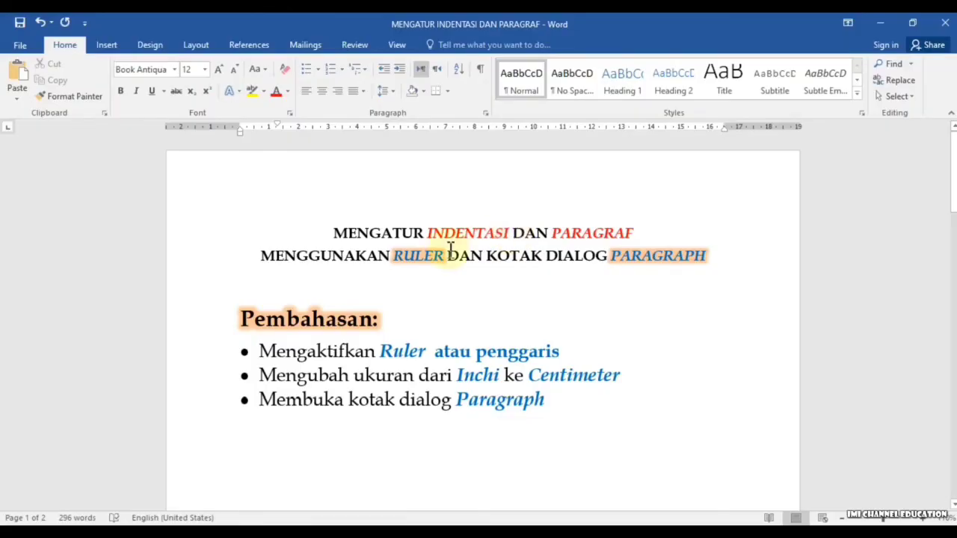